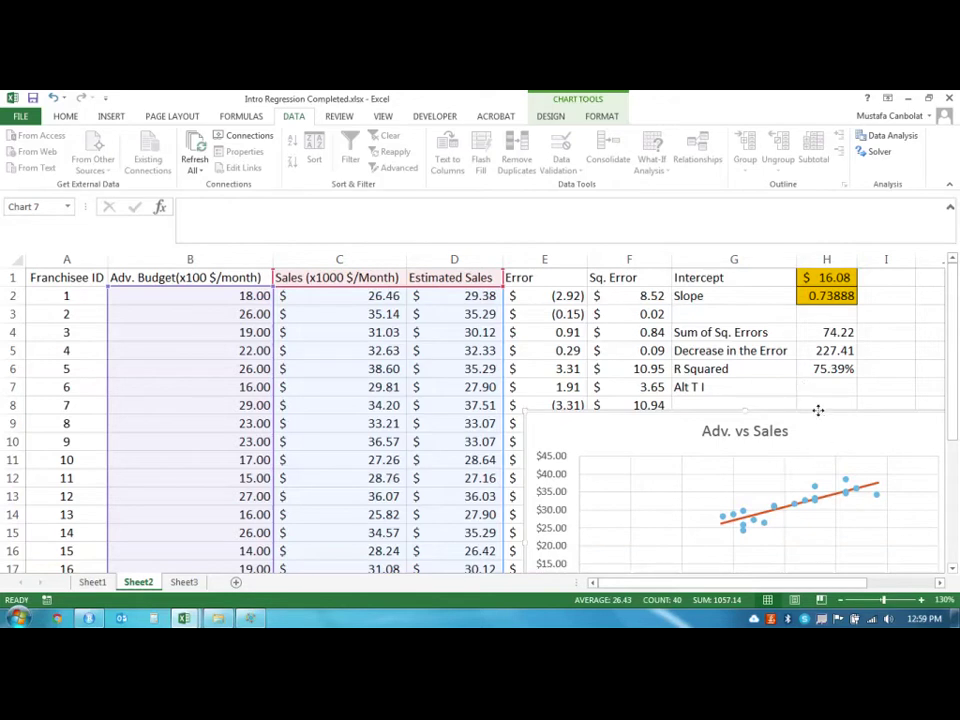
Step: Add a linear trendline to the Sales series in the Adv. vs Sales chart, displaying its equation and R-squared value
{"action": "left_click_drag", "start_coordinate": [818, 410], "coordinate": [480, 333]}
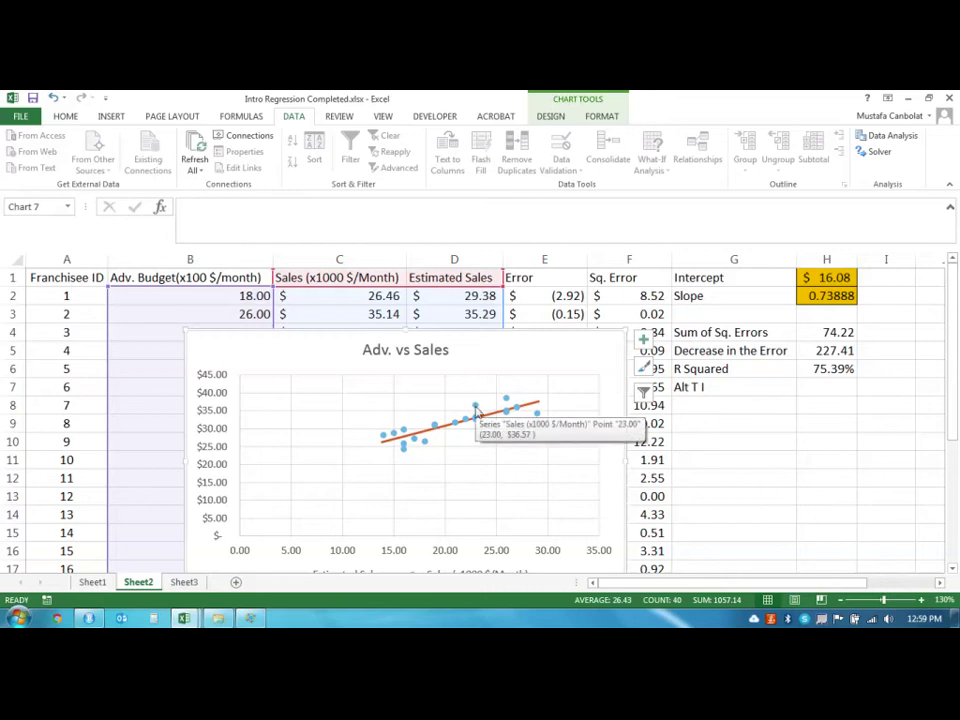
{"action": "left_click", "coordinate": [475, 406]}
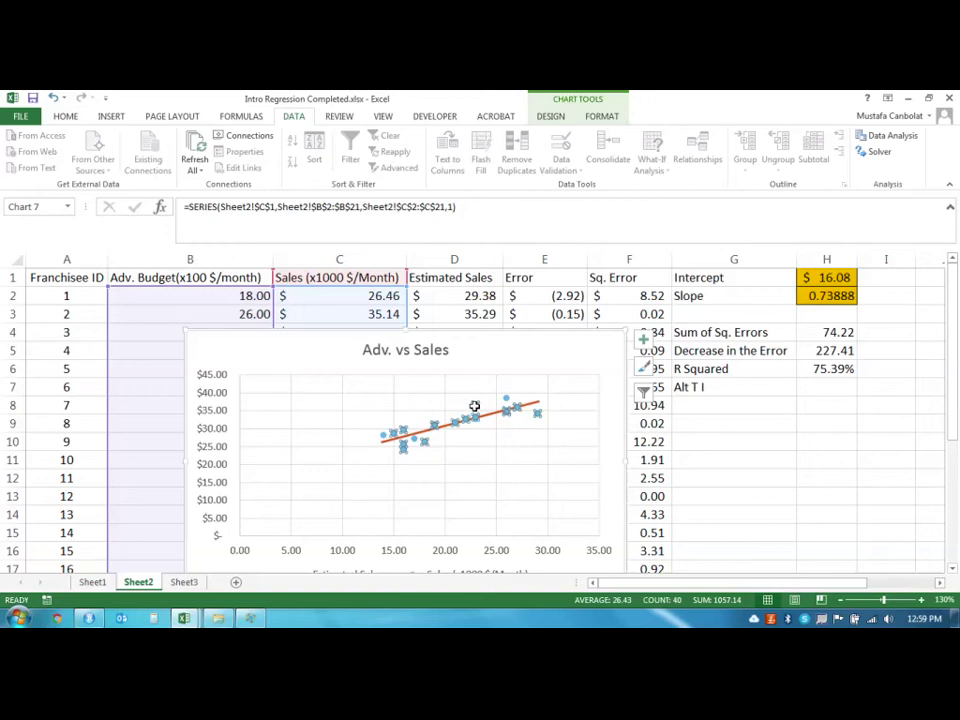
{"action": "right_click", "coordinate": [476, 407]}
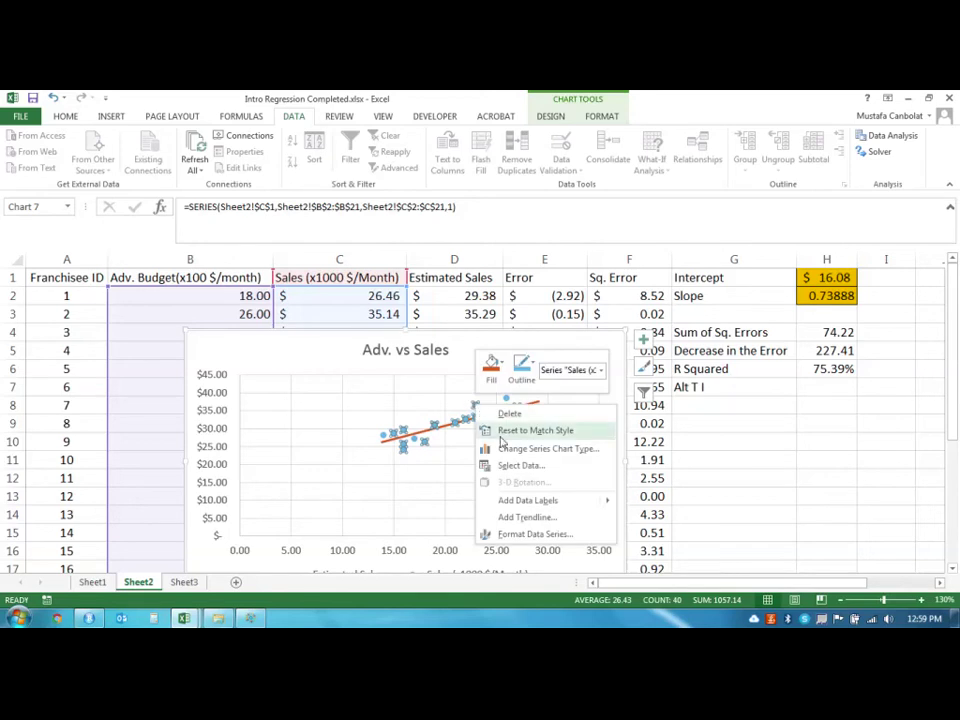
{"action": "left_click", "coordinate": [527, 517]}
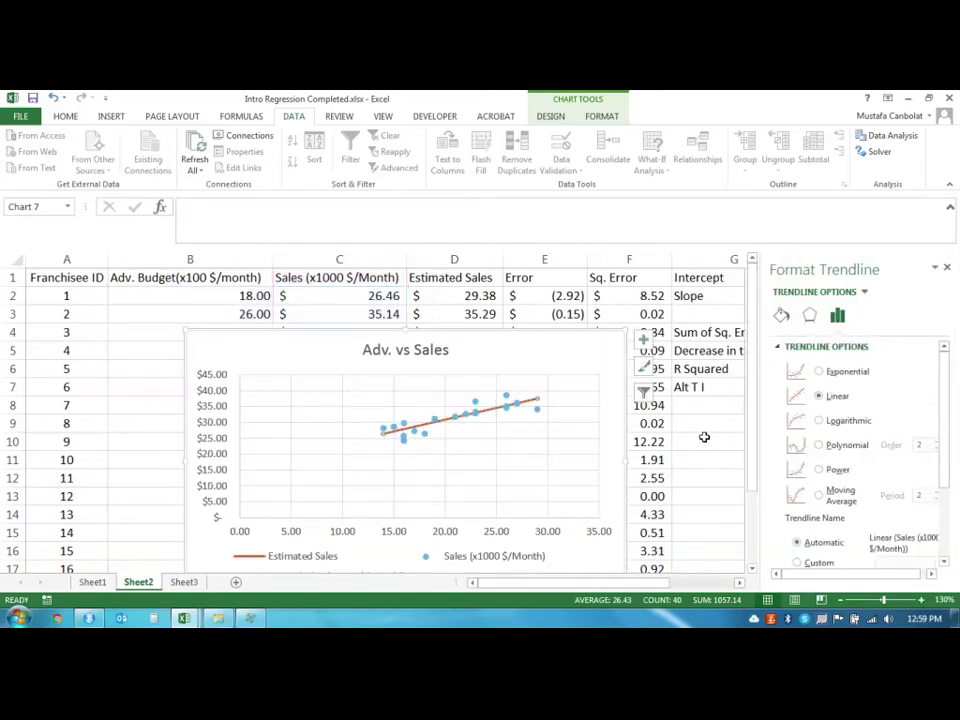
{"action": "scroll", "coordinate": [880, 430], "scroll_direction": "down", "scroll_amount": 3}
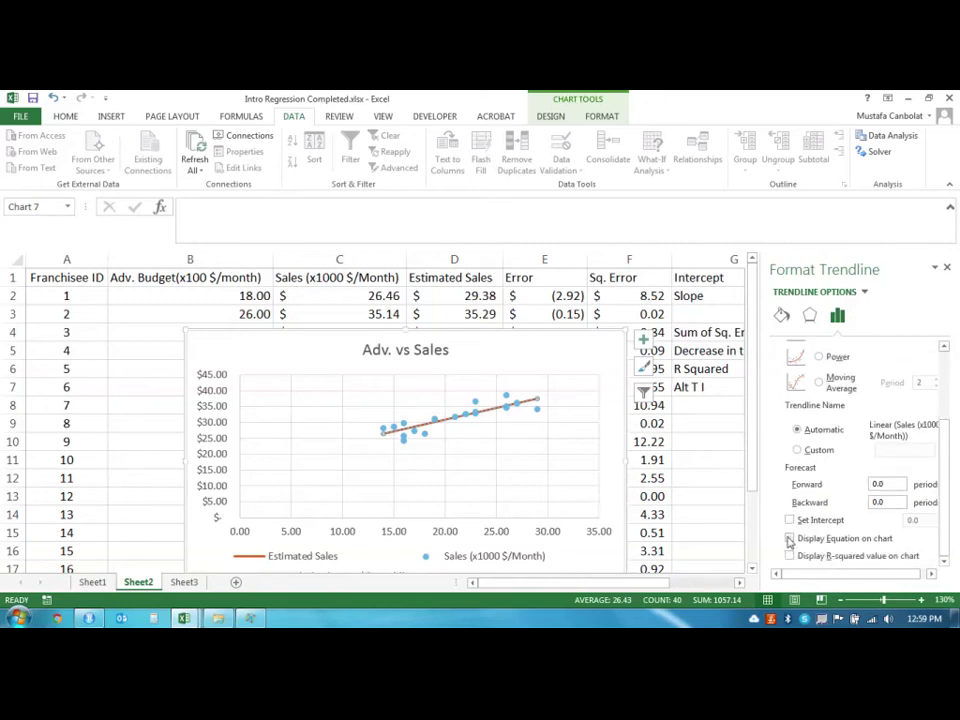
{"action": "left_click", "coordinate": [789, 539]}
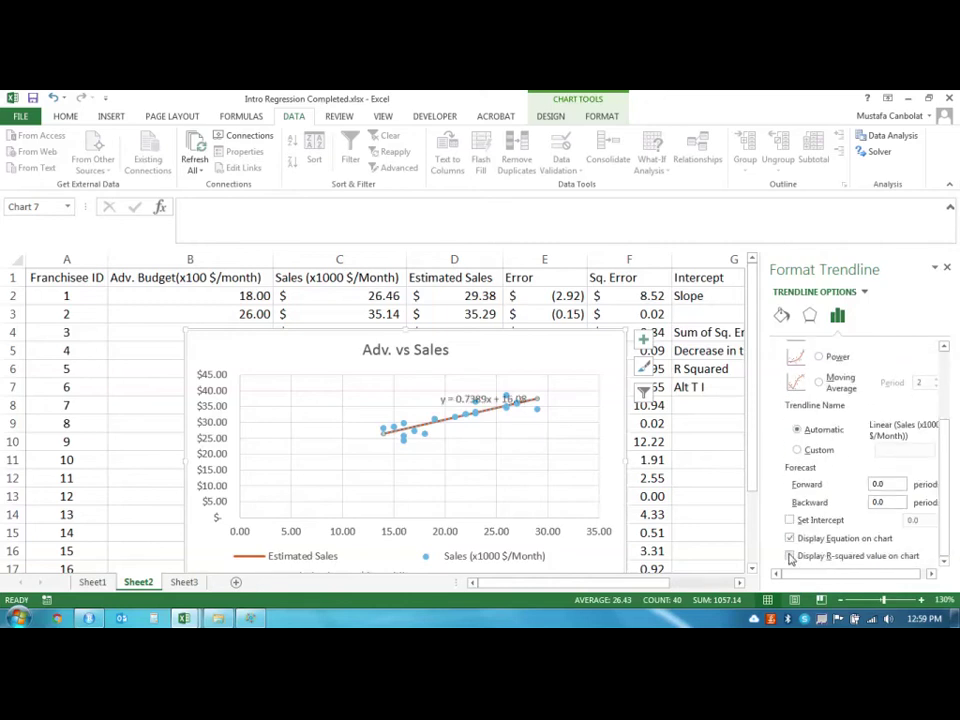
{"action": "left_click", "coordinate": [790, 557]}
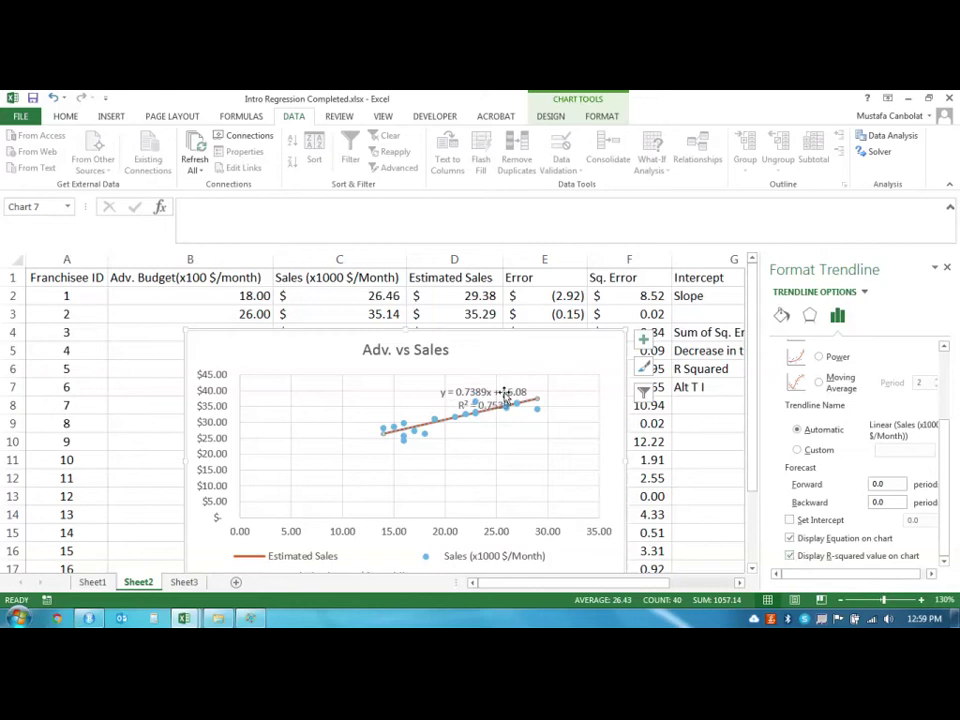
Step: Move the trendline equation label beside the chart title and enlarge the chart upward to row 2
{"action": "left_click_drag", "start_coordinate": [526, 386], "coordinate": [566, 340]}
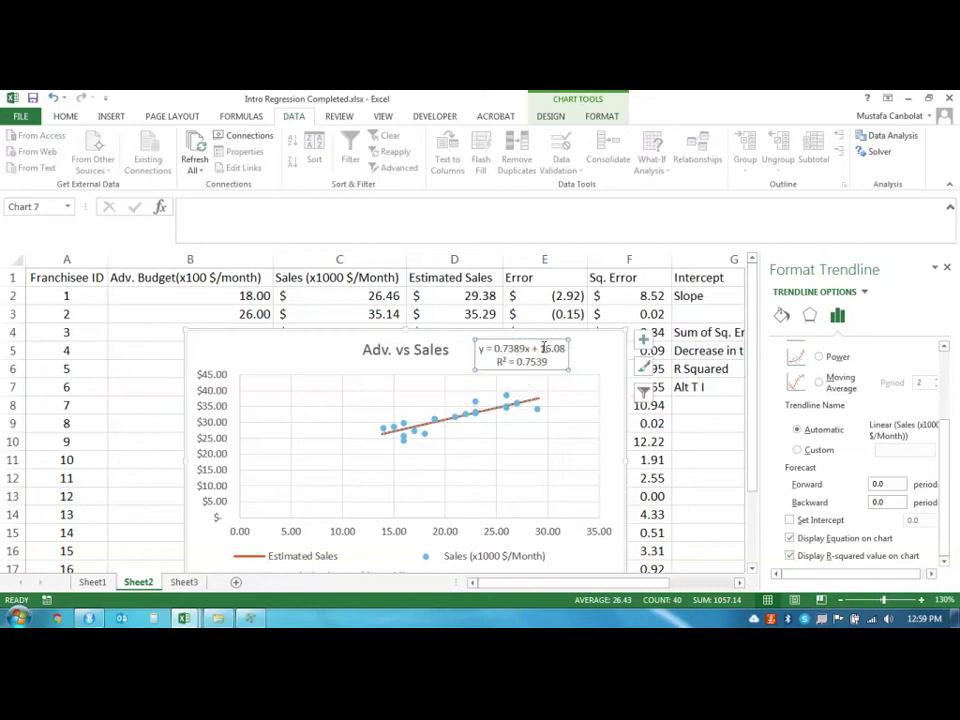
{"action": "left_click", "coordinate": [947, 267]}
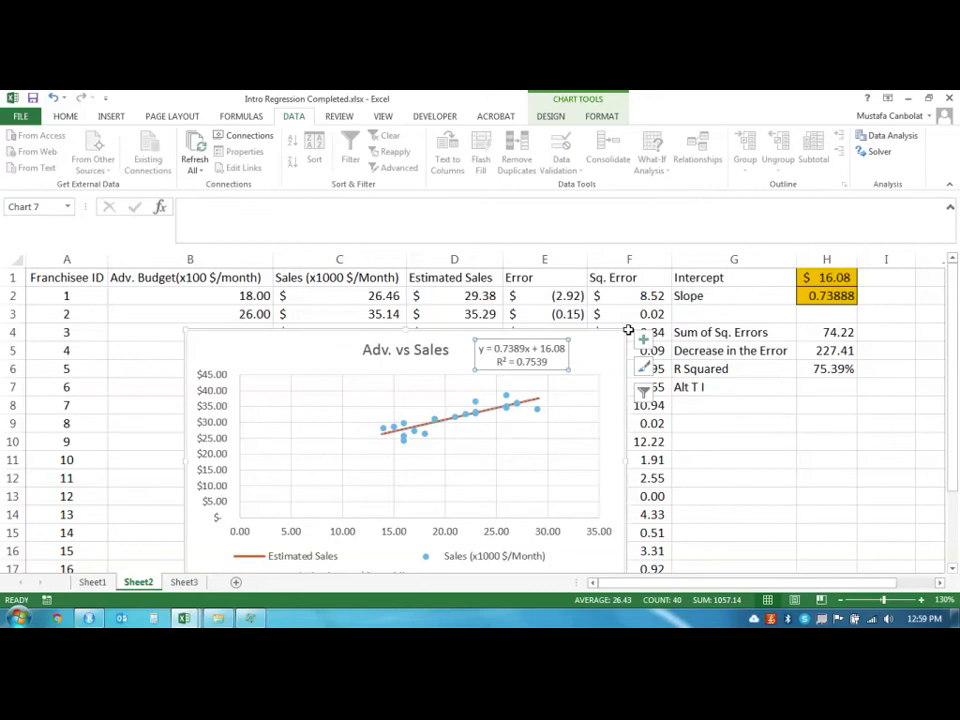
{"action": "left_click_drag", "start_coordinate": [627, 329], "coordinate": [665, 293]}
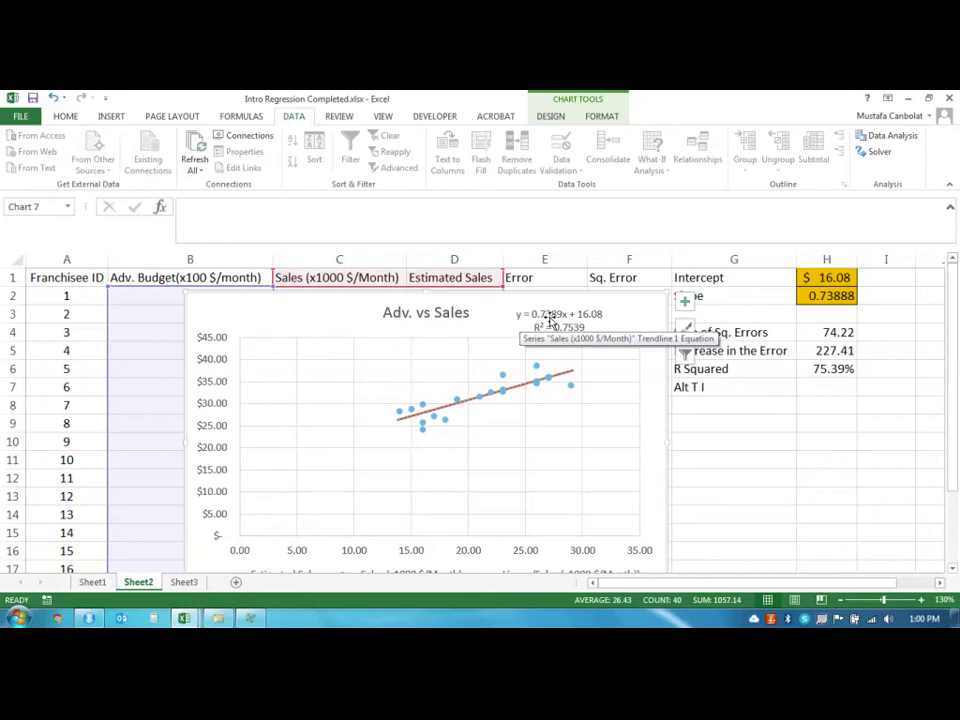
{"action": "left_click", "coordinate": [836, 277]}
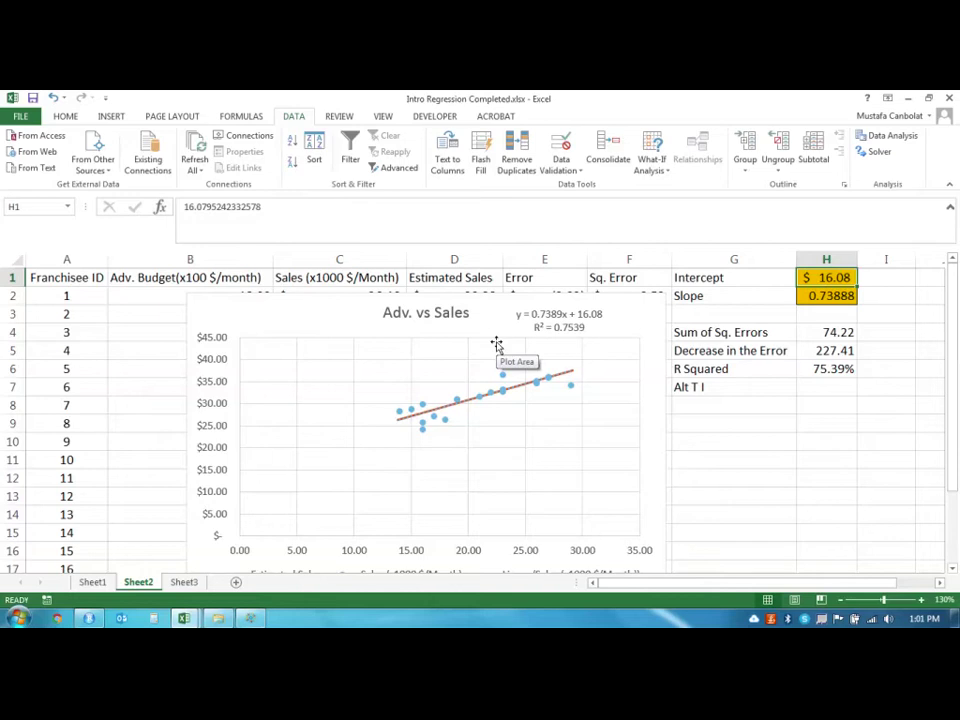
Step: Open Sheet3 and review the franchisee sales, advertising budget and district data
{"action": "left_click", "coordinate": [184, 582]}
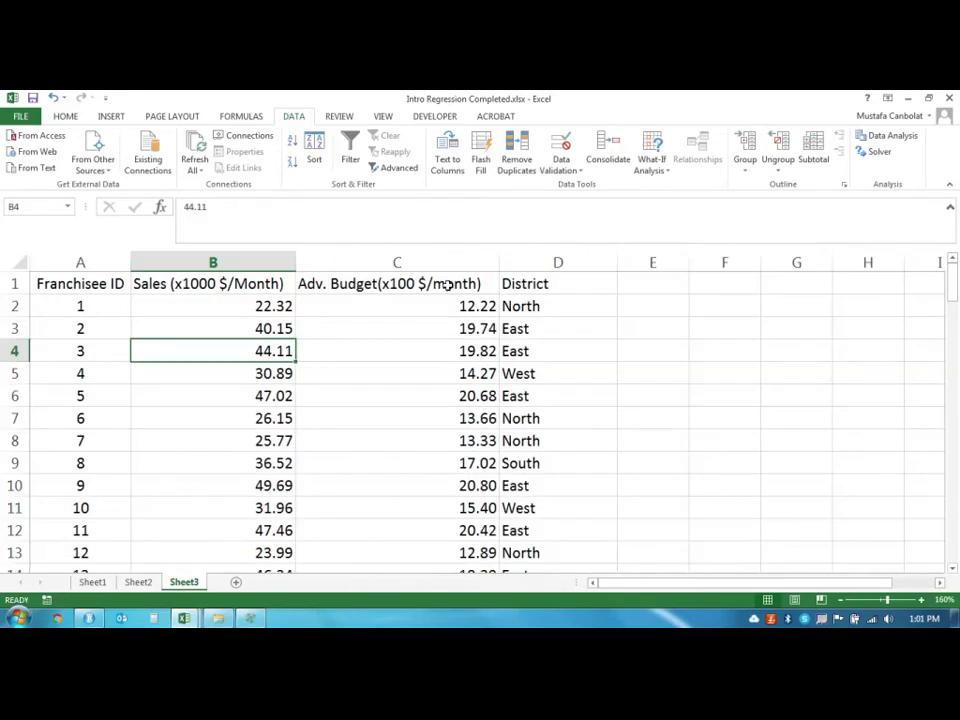
{"action": "left_click", "coordinate": [628, 306]}
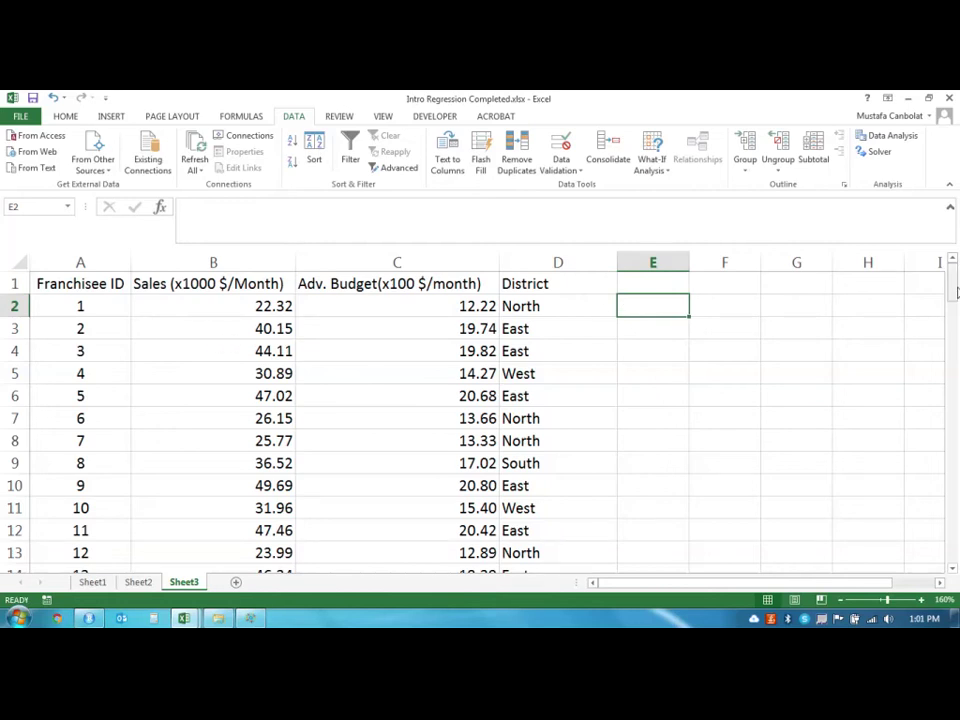
{"action": "mouse_move", "coordinate": [953, 283]}
{"action": "left_mouse_down"}
{"action": "mouse_move", "coordinate": [953, 548]}
{"action": "mouse_move", "coordinate": [953, 274]}
{"action": "left_mouse_up"}
{"action": "left_click_drag", "start_coordinate": [536, 307], "coordinate": [535, 373]}
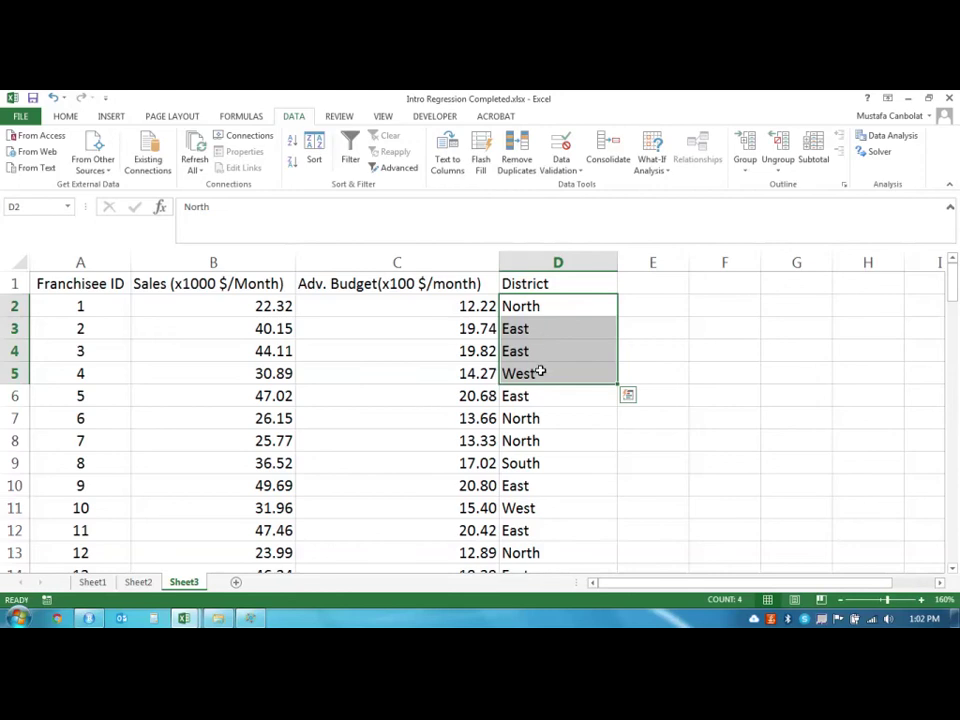
{"action": "scroll", "coordinate": [540, 374], "scroll_direction": "down", "scroll_amount": 1}
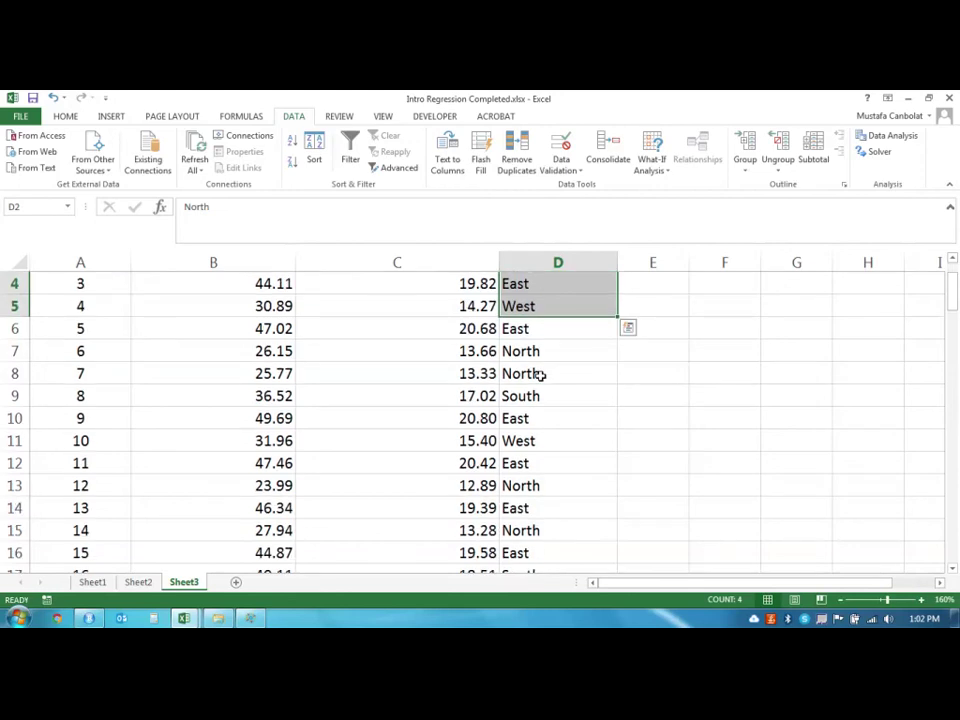
{"action": "scroll", "coordinate": [540, 374], "scroll_direction": "up", "scroll_amount": 1}
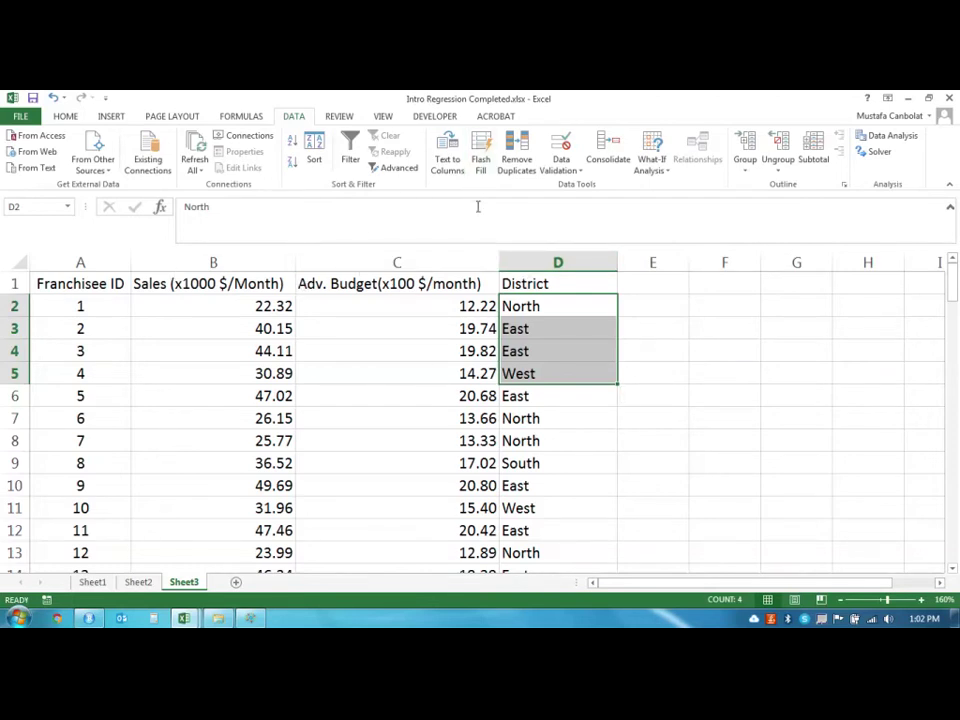
Step: Insert three blank columns before the District column and narrow them to equal widths
{"action": "left_click", "coordinate": [552, 258]}
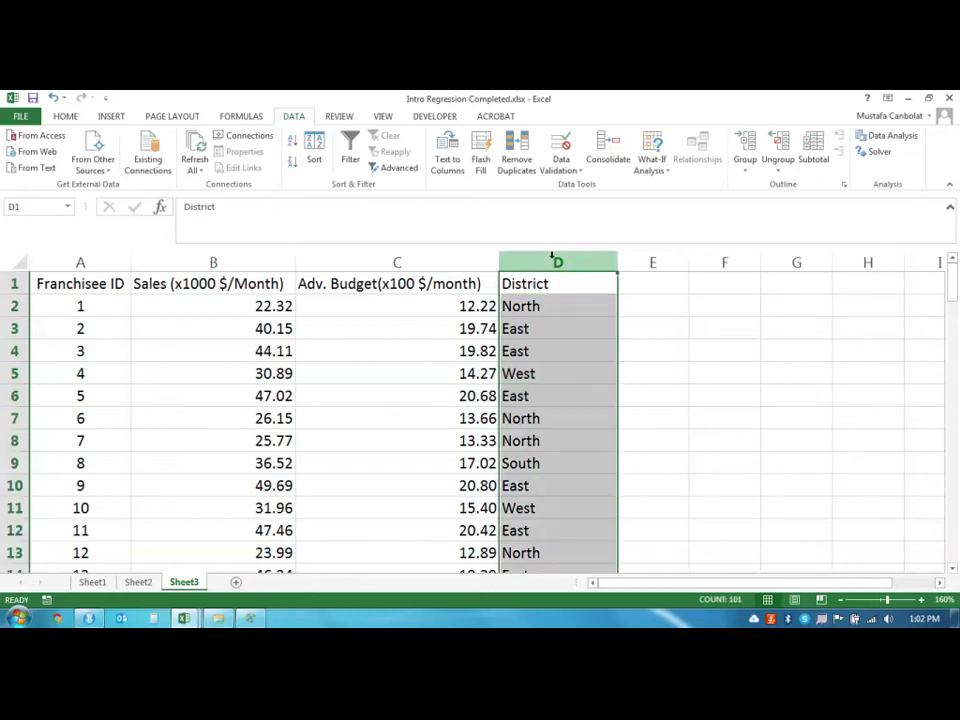
{"action": "right_click", "coordinate": [551, 257]}
{"action": "left_click", "coordinate": [600, 358]}
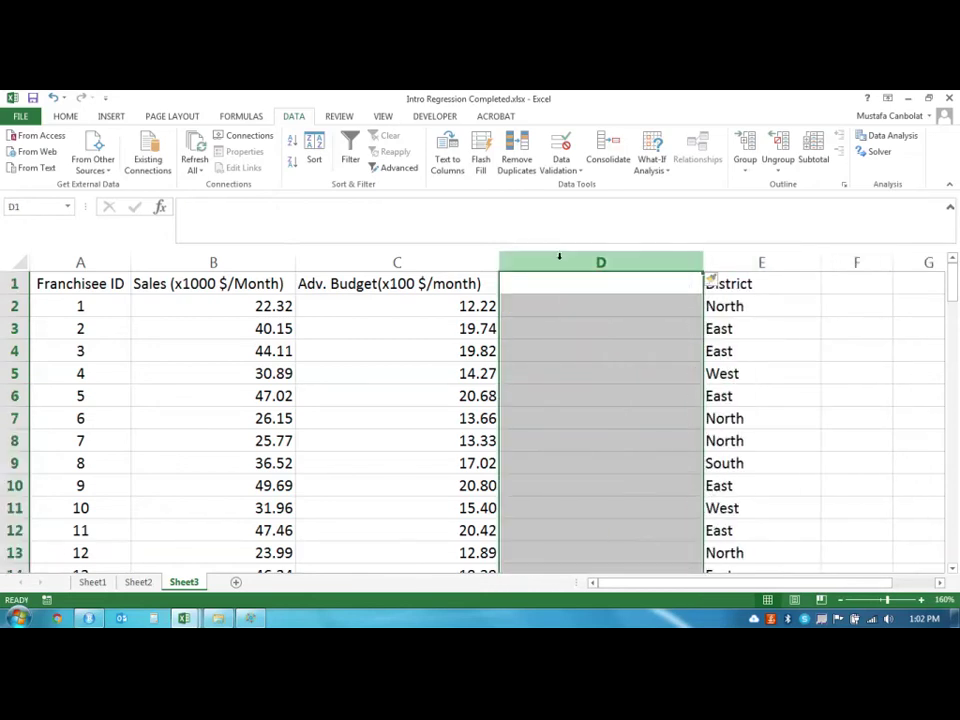
{"action": "left_click_drag", "start_coordinate": [703, 257], "coordinate": [604, 257]}
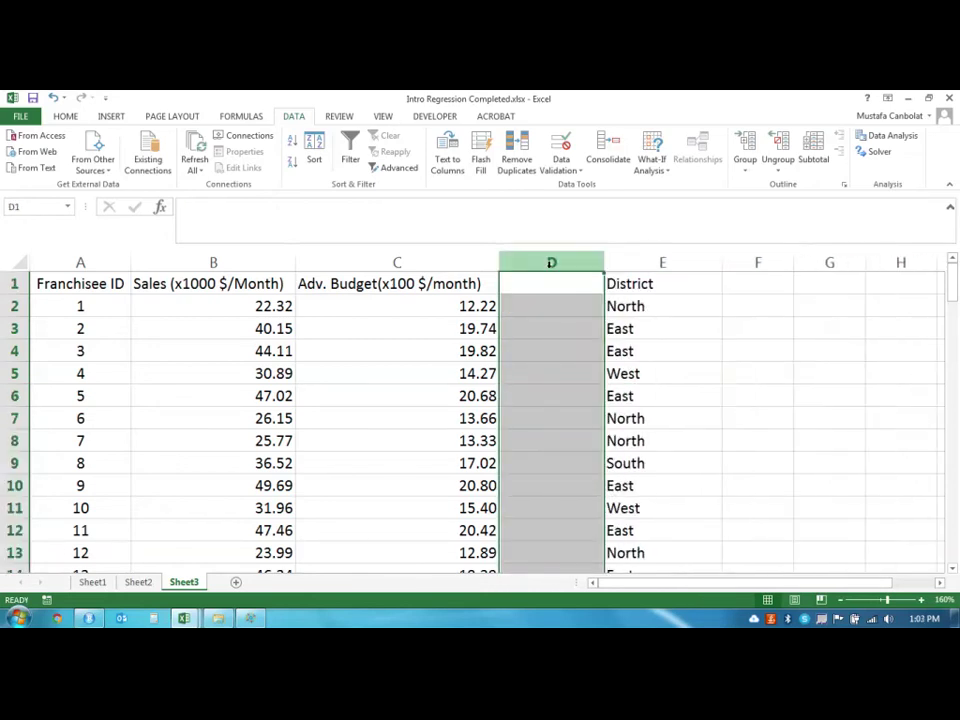
{"action": "right_click", "coordinate": [551, 259]}
{"action": "left_click", "coordinate": [608, 356]}
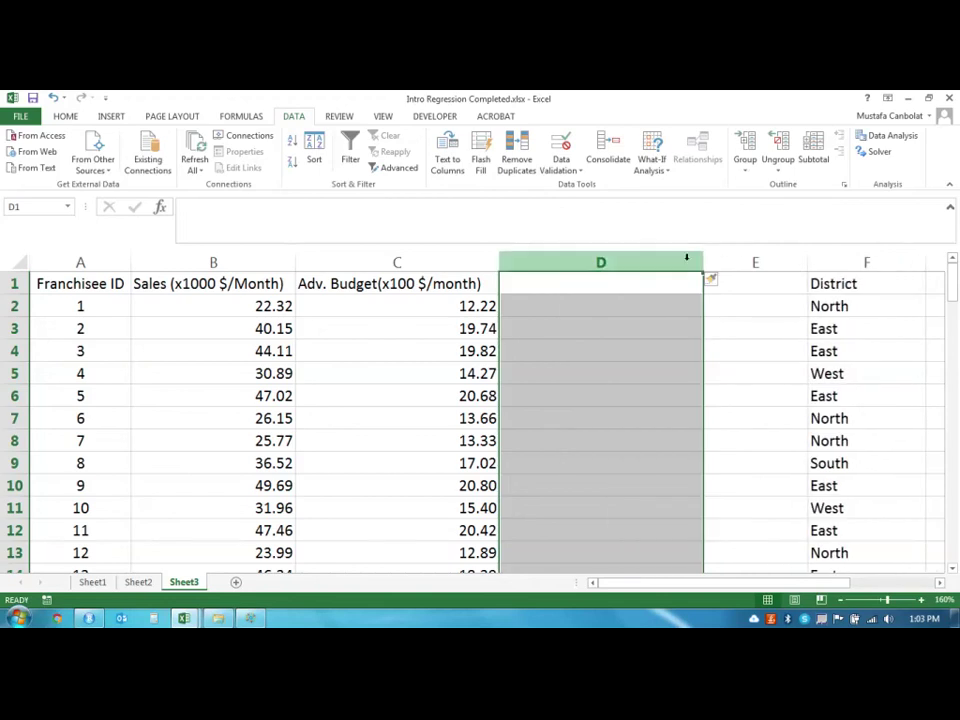
{"action": "left_click_drag", "start_coordinate": [705, 259], "coordinate": [619, 261]}
{"action": "right_click", "coordinate": [566, 261]}
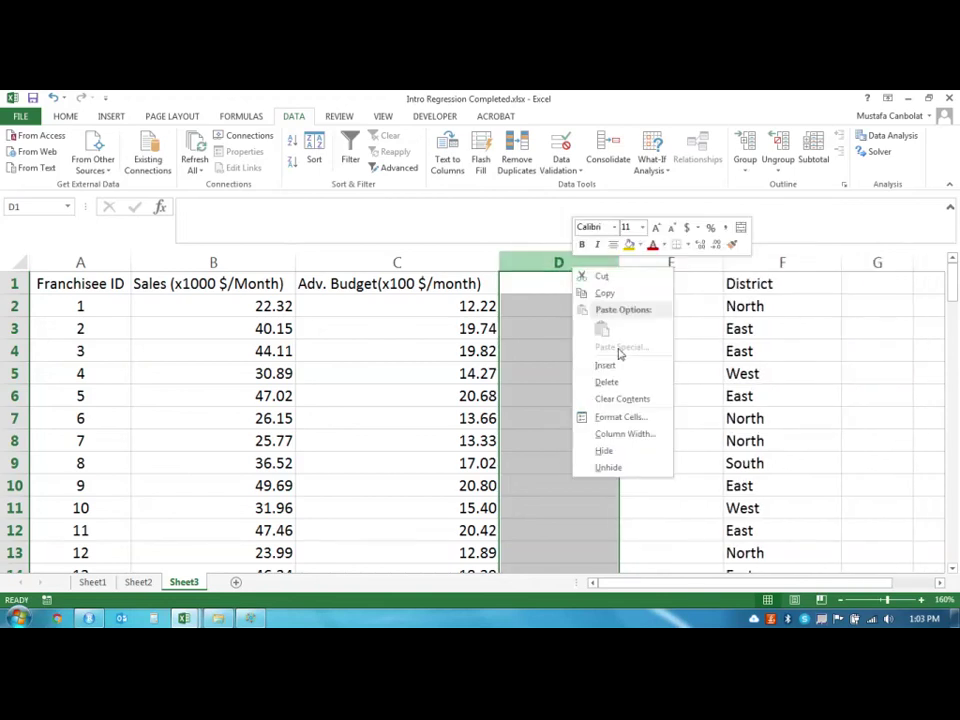
{"action": "right_click", "coordinate": [671, 261]}
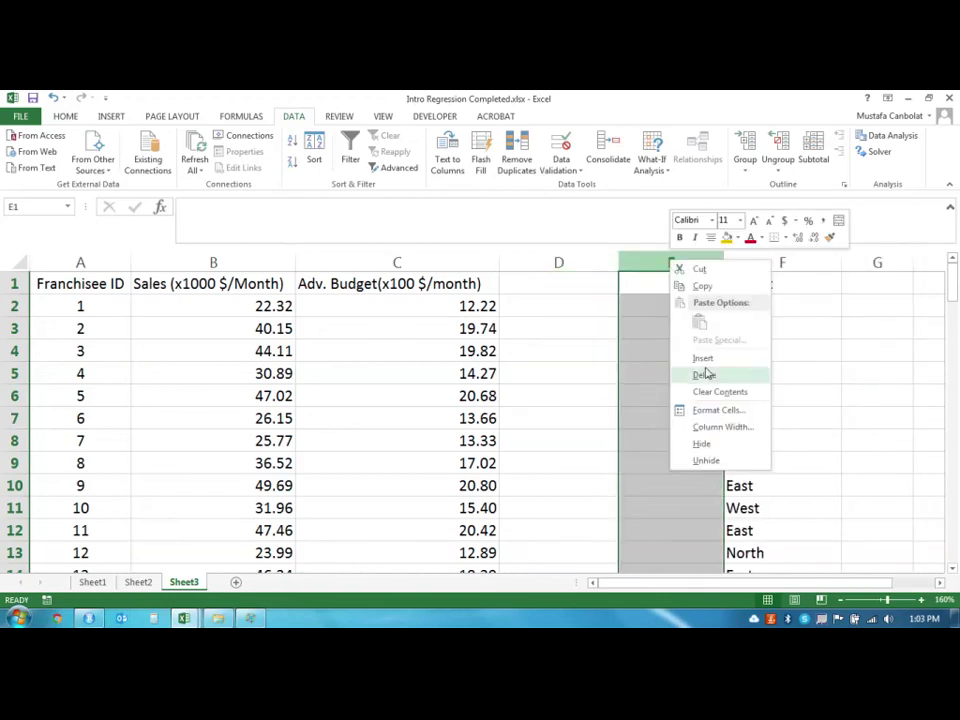
{"action": "left_click", "coordinate": [706, 361]}
{"action": "left_click_drag", "start_coordinate": [565, 257], "coordinate": [715, 261]}
Step: Enter the headers North, East and West in cells D1, E1 and F1
{"action": "left_click", "coordinate": [564, 288]}
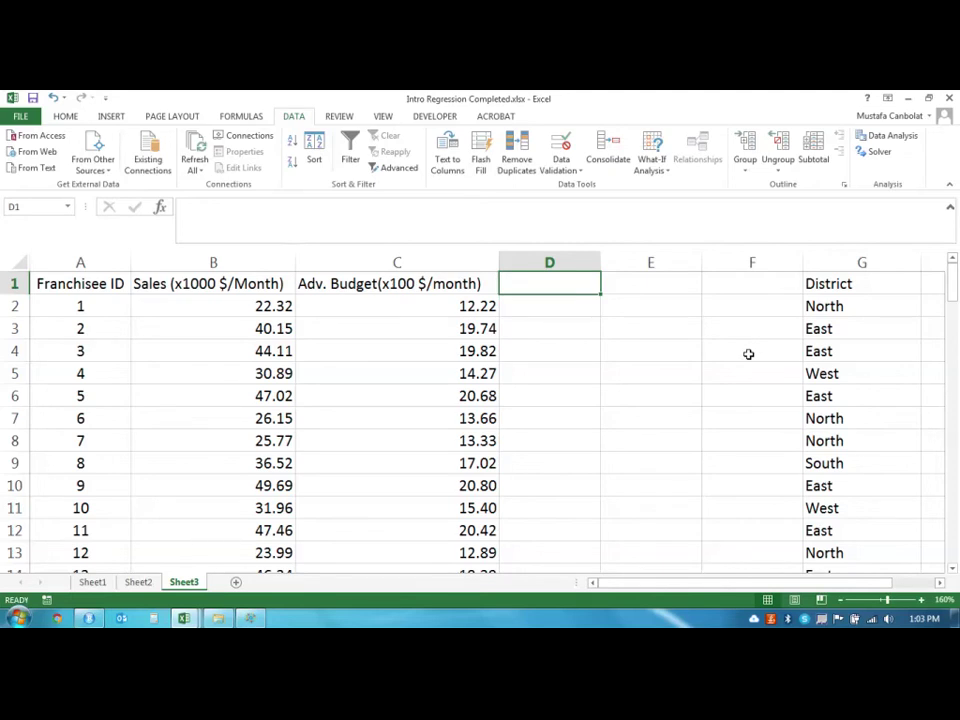
{"action": "type", "text": "North"}
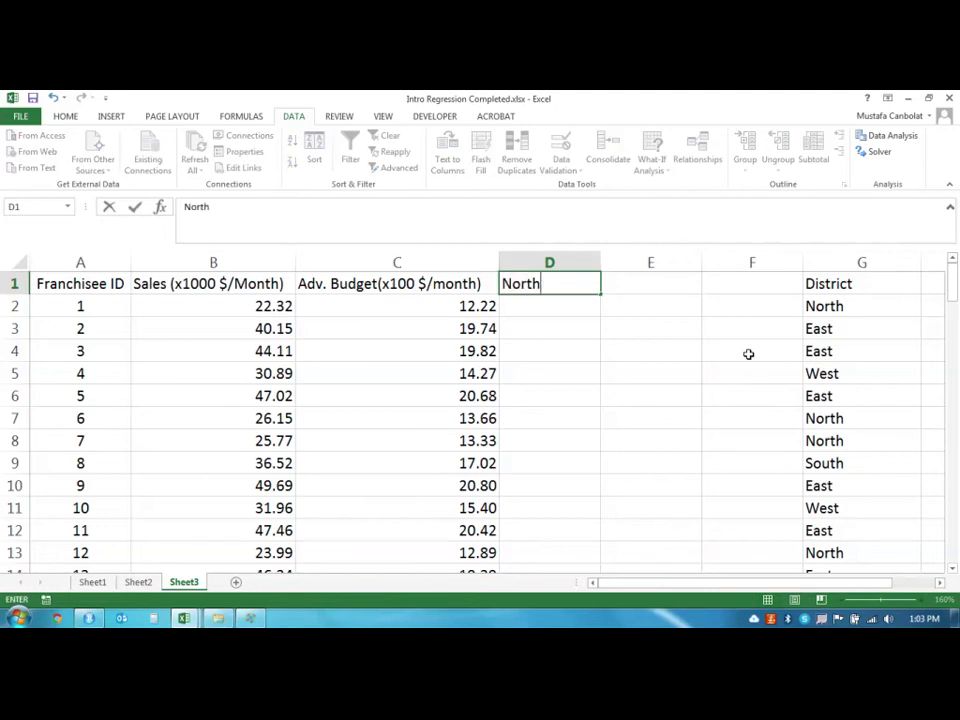
{"action": "key", "text": "Return"}
{"action": "type", "text": "Ea"}
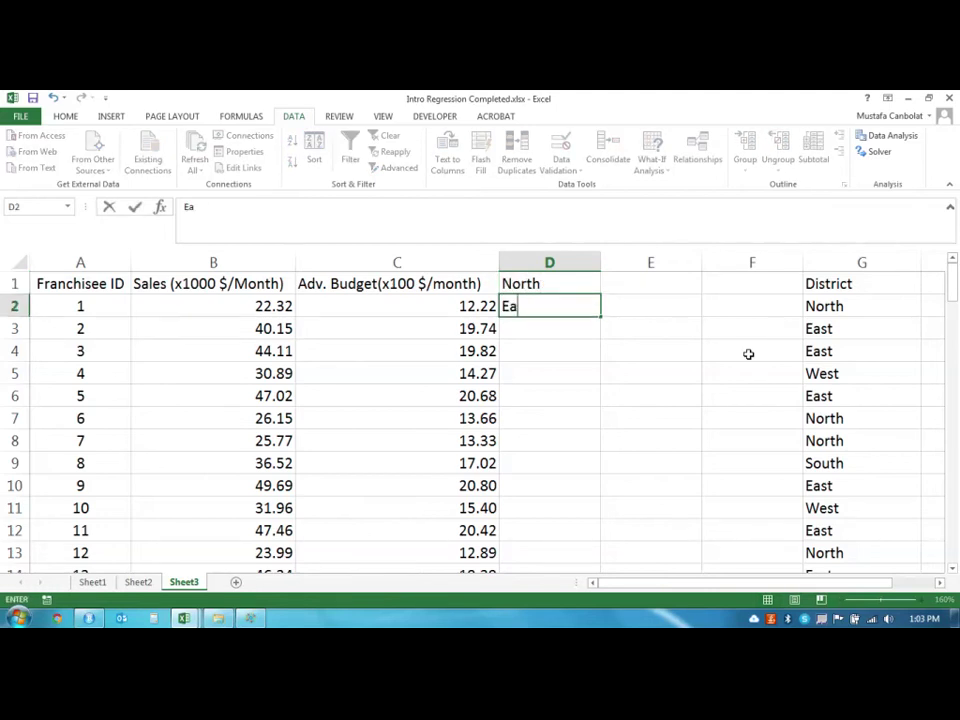
{"action": "key", "text": "BackSpace"}
{"action": "key", "text": "BackSpace"}
{"action": "key", "text": "Up"}
{"action": "key", "text": "Right"}
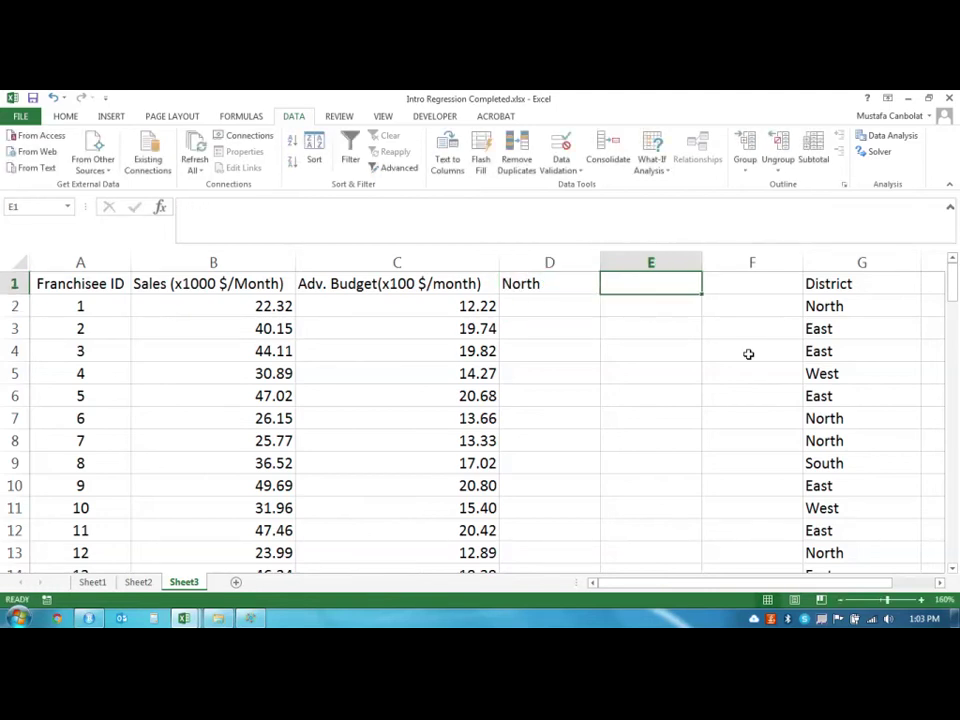
{"action": "type", "text": "East"}
{"action": "key", "text": "ctrl+Return"}
{"action": "key", "text": "Right"}
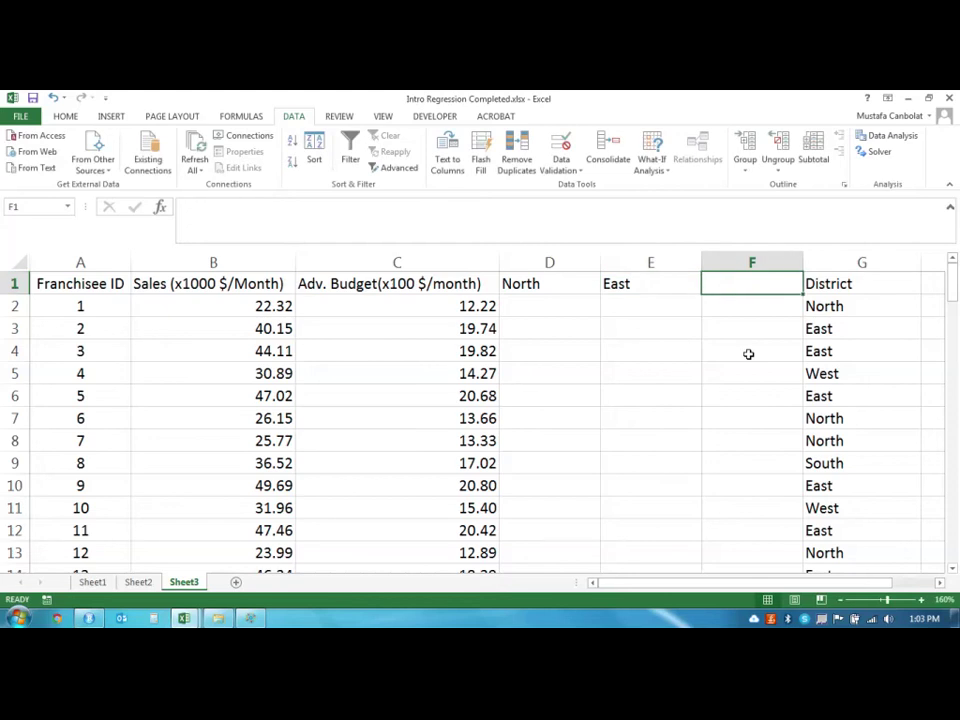
{"action": "type", "text": "West"}
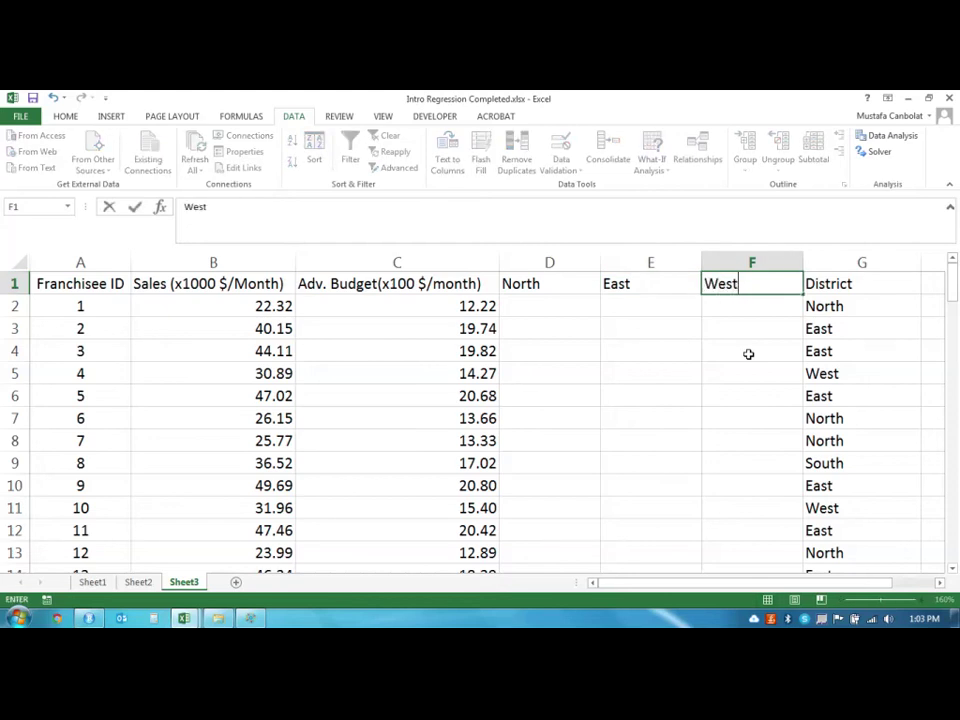
{"action": "key", "text": "Return"}
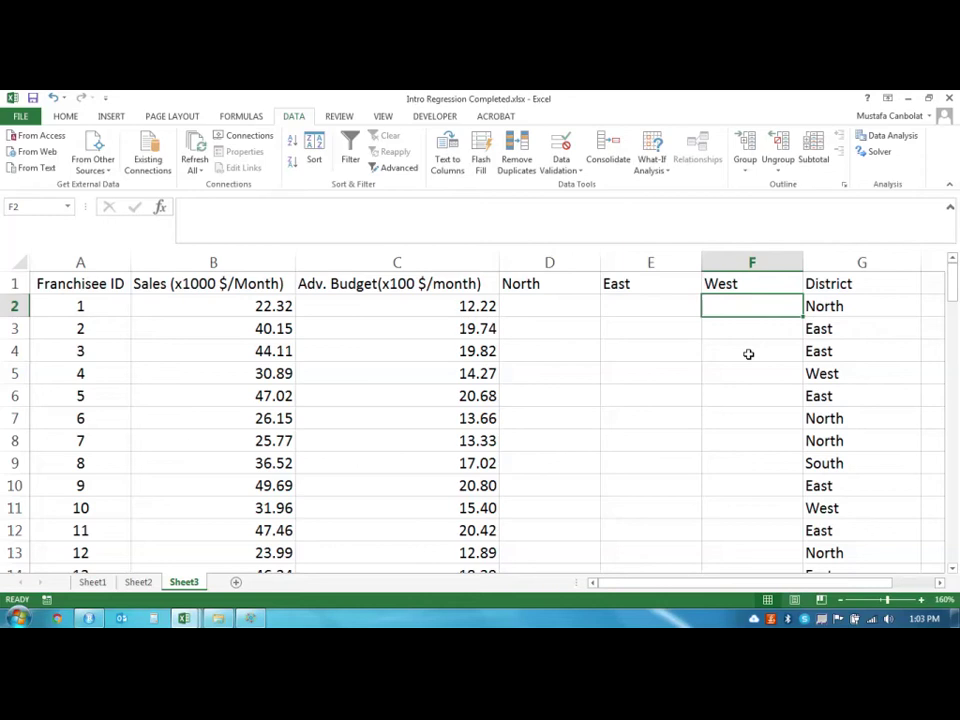
{"action": "left_click", "coordinate": [588, 306]}
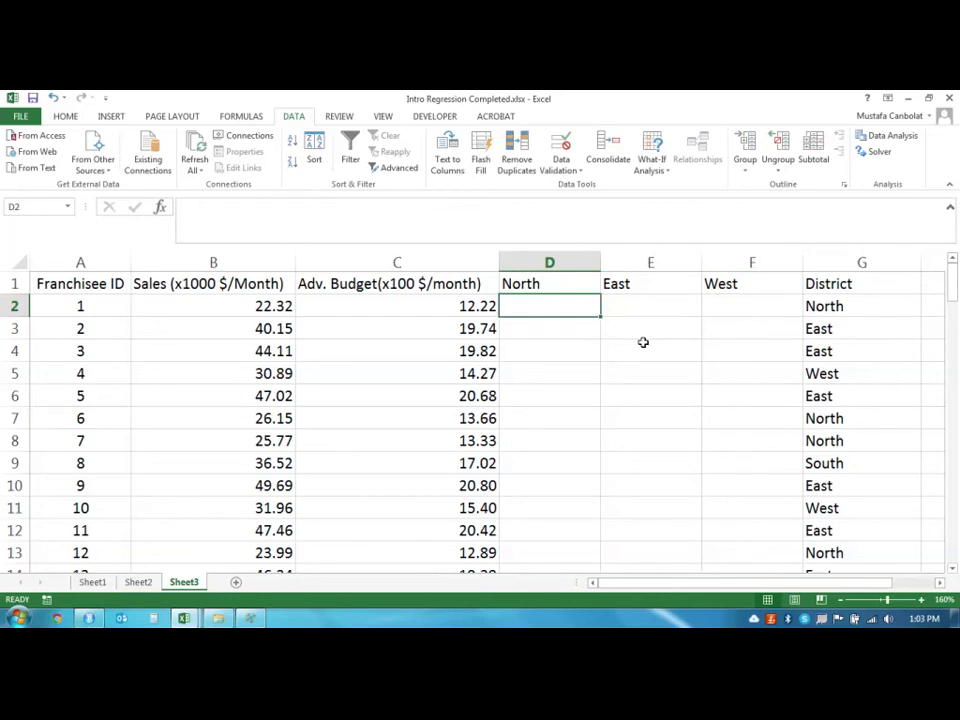
{"action": "left_click", "coordinate": [219, 308]}
{"action": "left_click", "coordinate": [544, 306]}
{"action": "left_click", "coordinate": [649, 312]}
{"action": "left_click", "coordinate": [577, 305]}
{"action": "left_click_drag", "start_coordinate": [555, 304], "coordinate": [641, 305]}
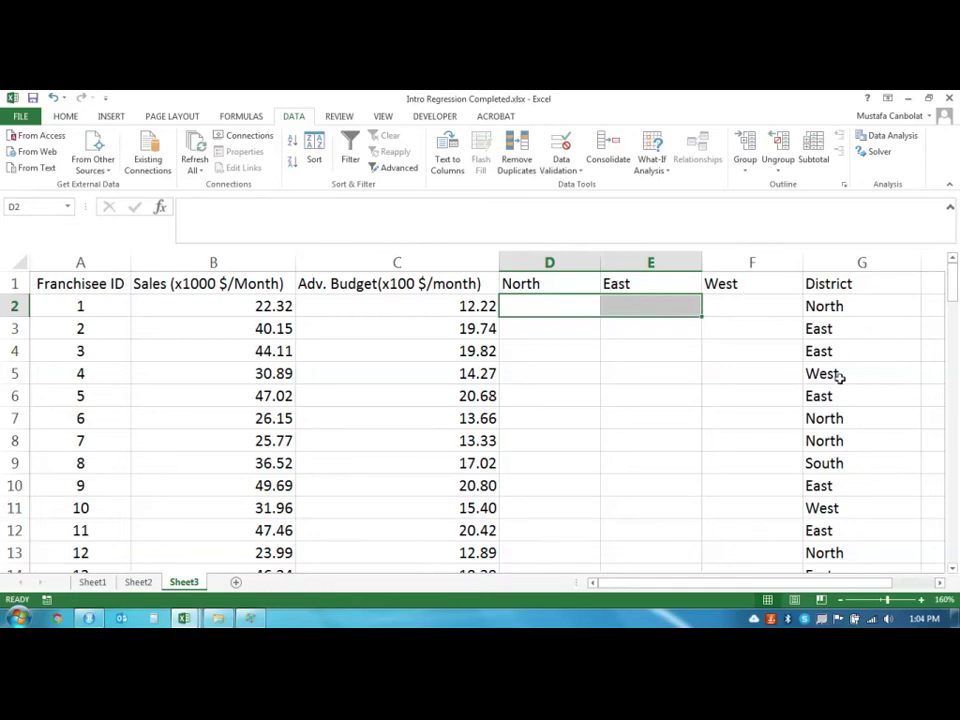
{"action": "left_click", "coordinate": [581, 309]}
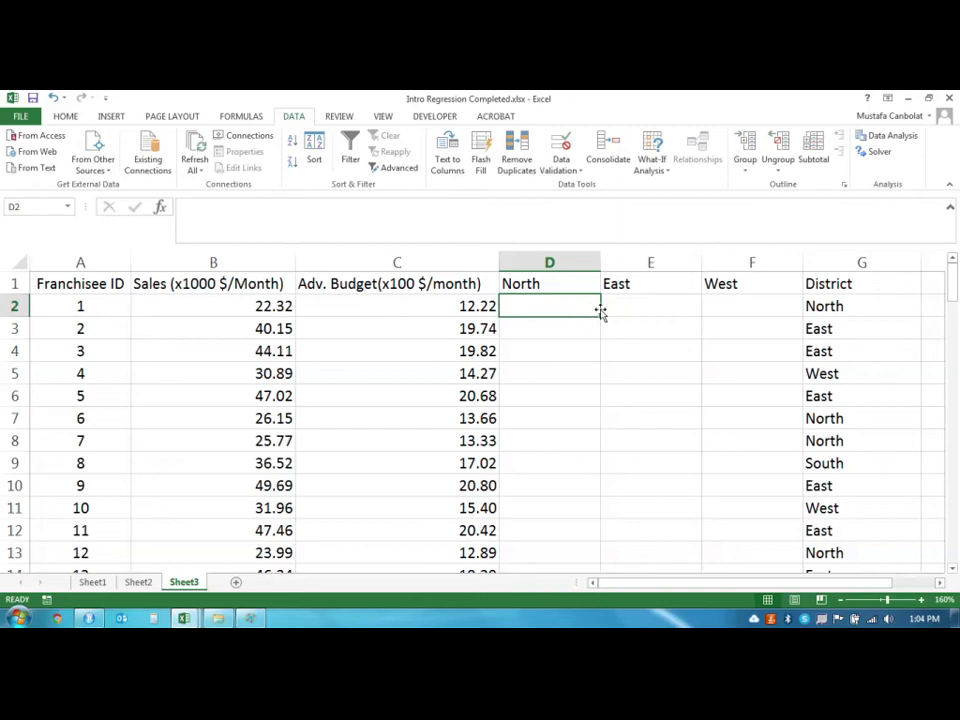
{"action": "left_click_drag", "start_coordinate": [568, 309], "coordinate": [677, 311]}
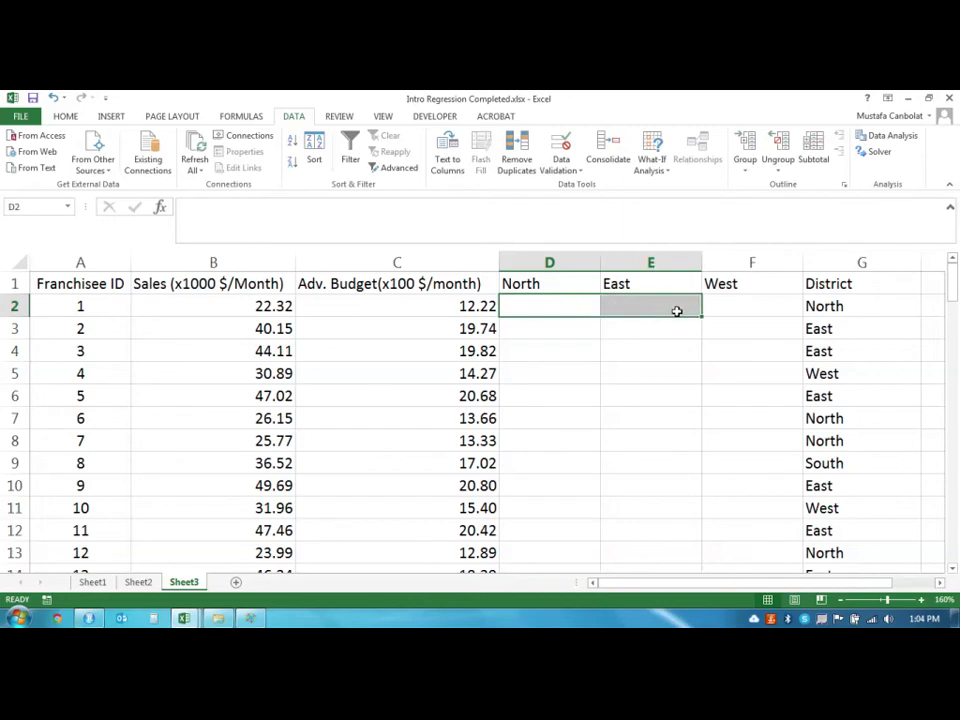
{"action": "left_click_drag", "start_coordinate": [553, 332], "coordinate": [732, 331]}
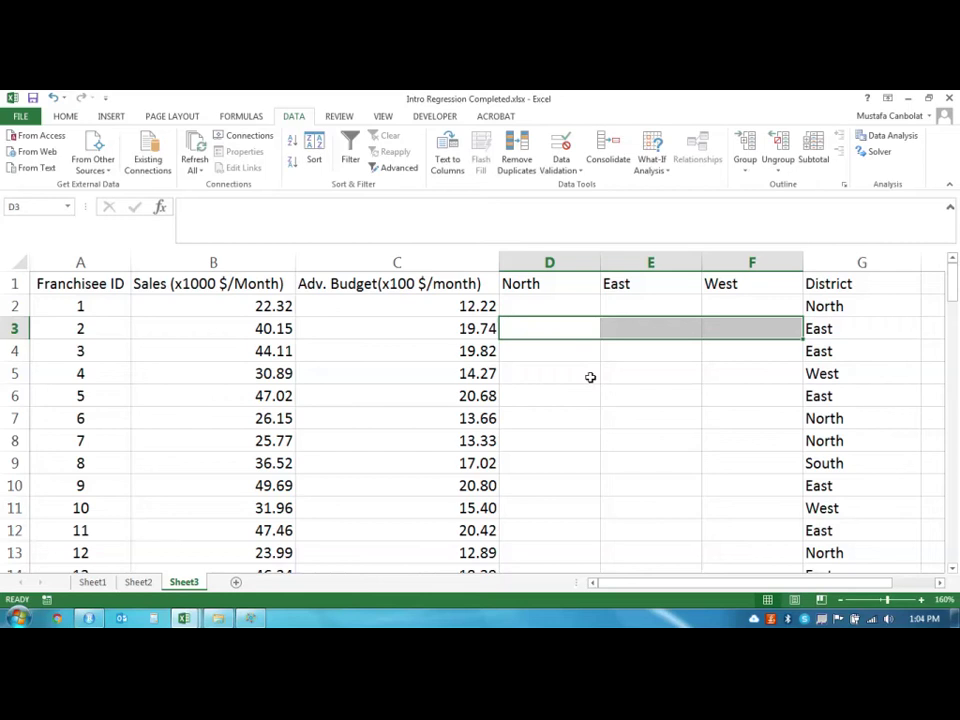
{"action": "left_click", "coordinate": [555, 300]}
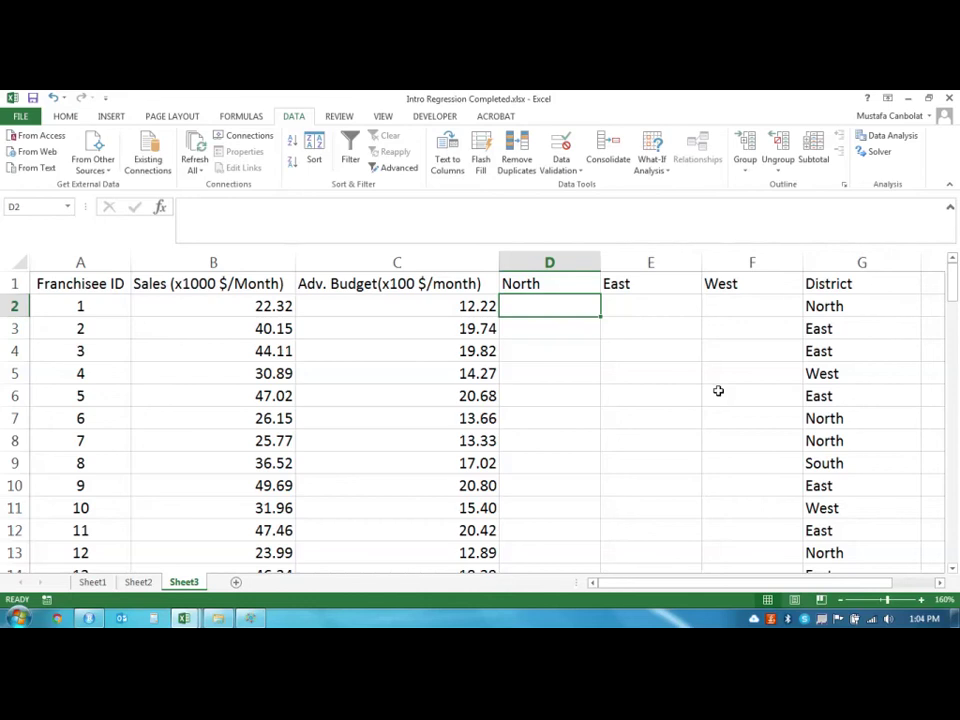
Step: Write a formula in D2 that returns 1 when the district in G2 matches the header in D1, otherwise 0
{"action": "scroll", "coordinate": [700, 410], "scroll_direction": "down", "scroll_amount": 3}
{"action": "scroll", "coordinate": [660, 440], "scroll_direction": "up", "scroll_amount": 3}
{"action": "type", "text": "=IF("}
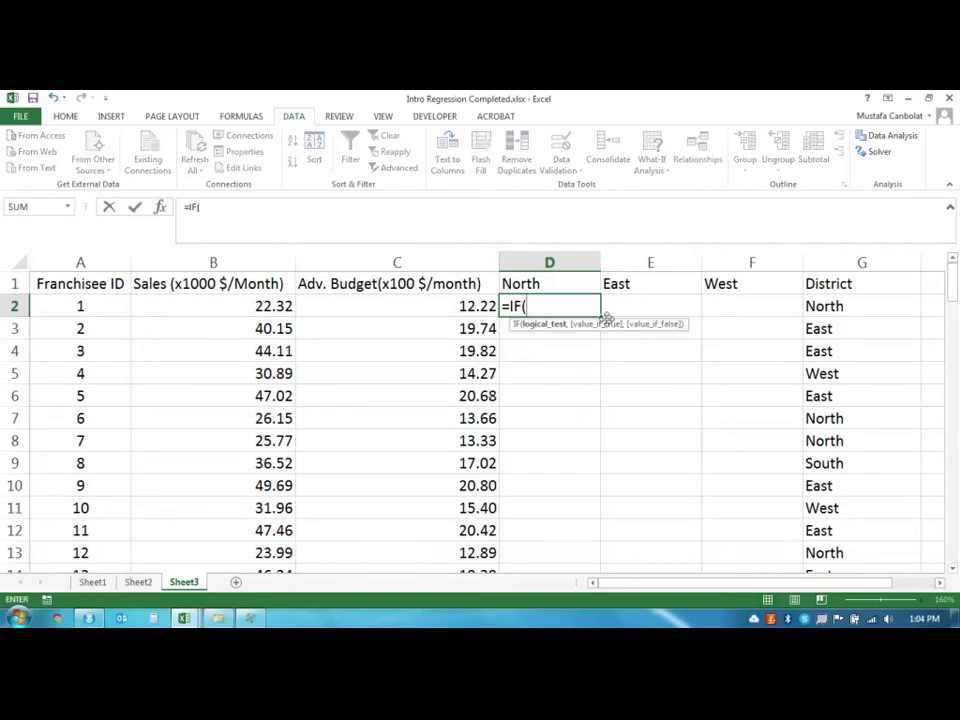
{"action": "left_click", "coordinate": [848, 311]}
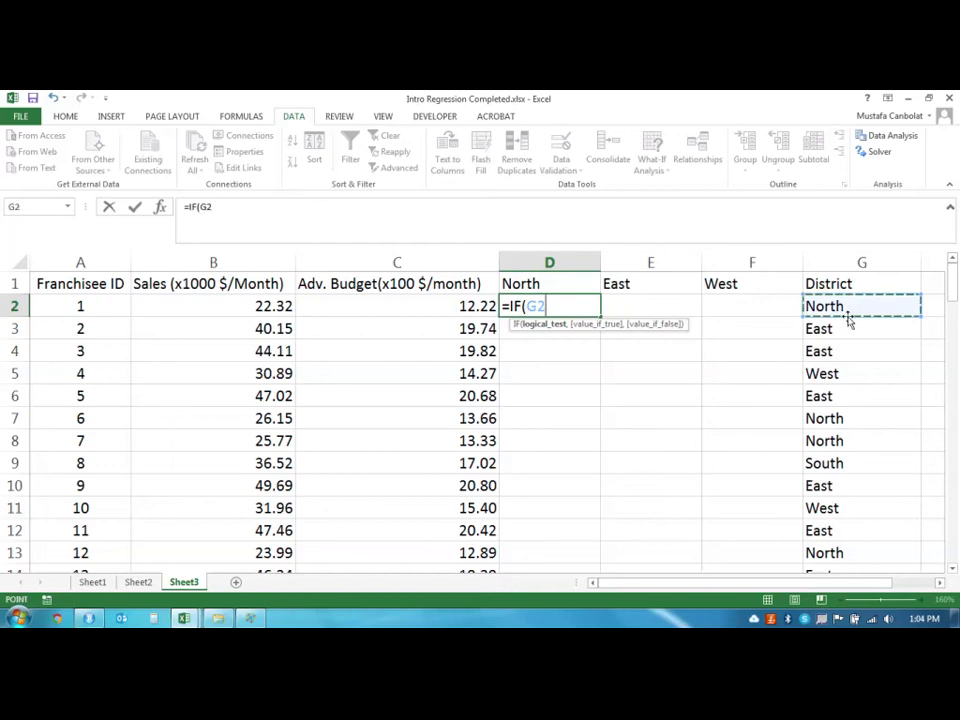
{"action": "type", "text": "="}
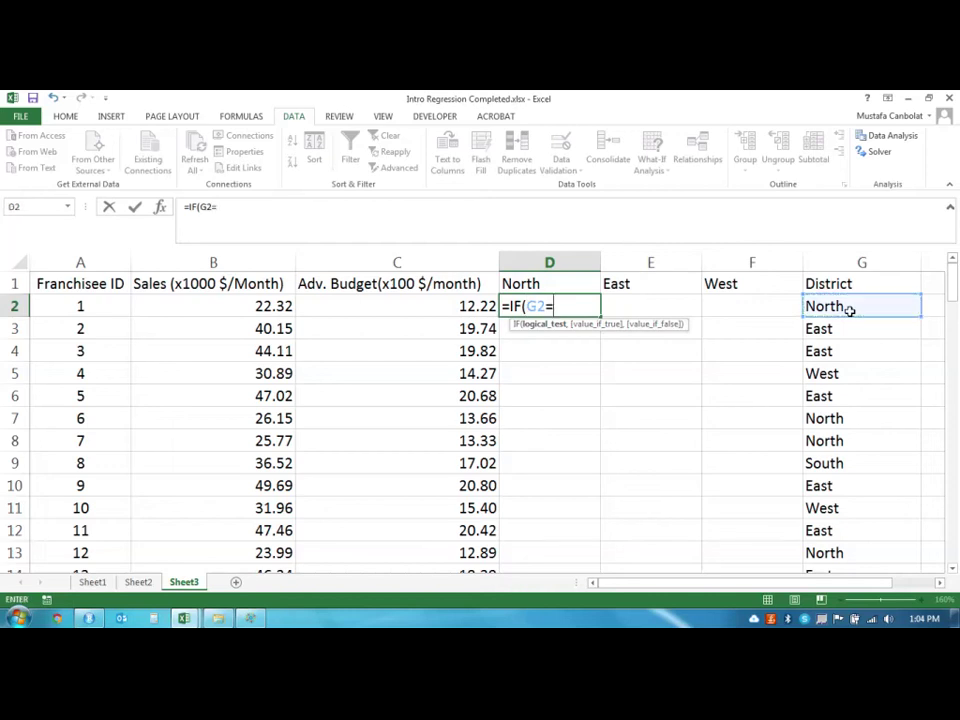
{"action": "left_click", "coordinate": [583, 283]}
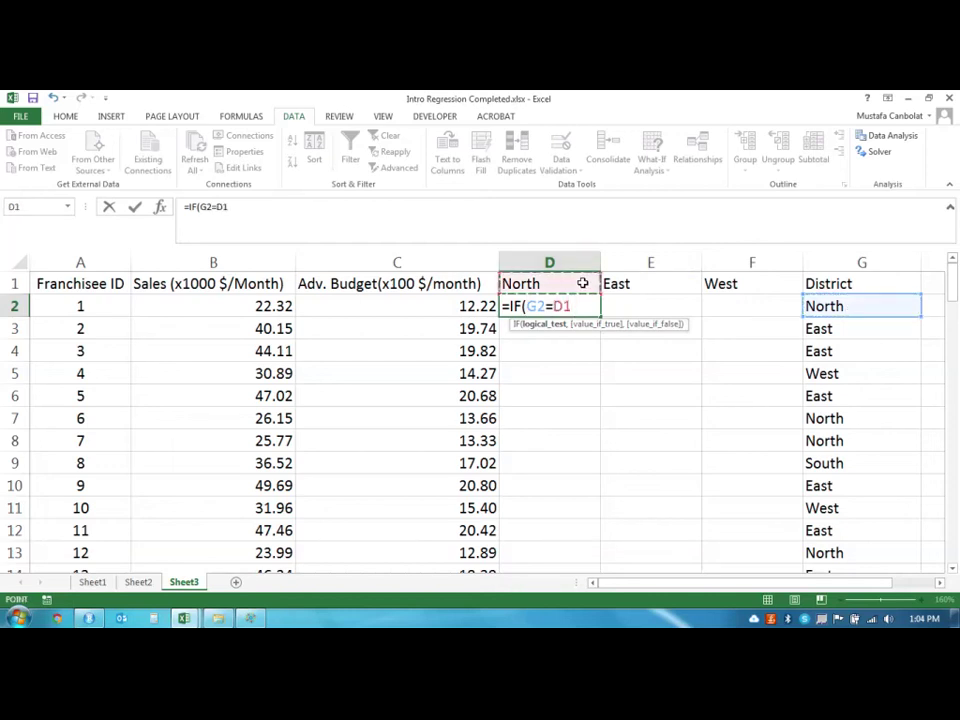
{"action": "type", "text": ","}
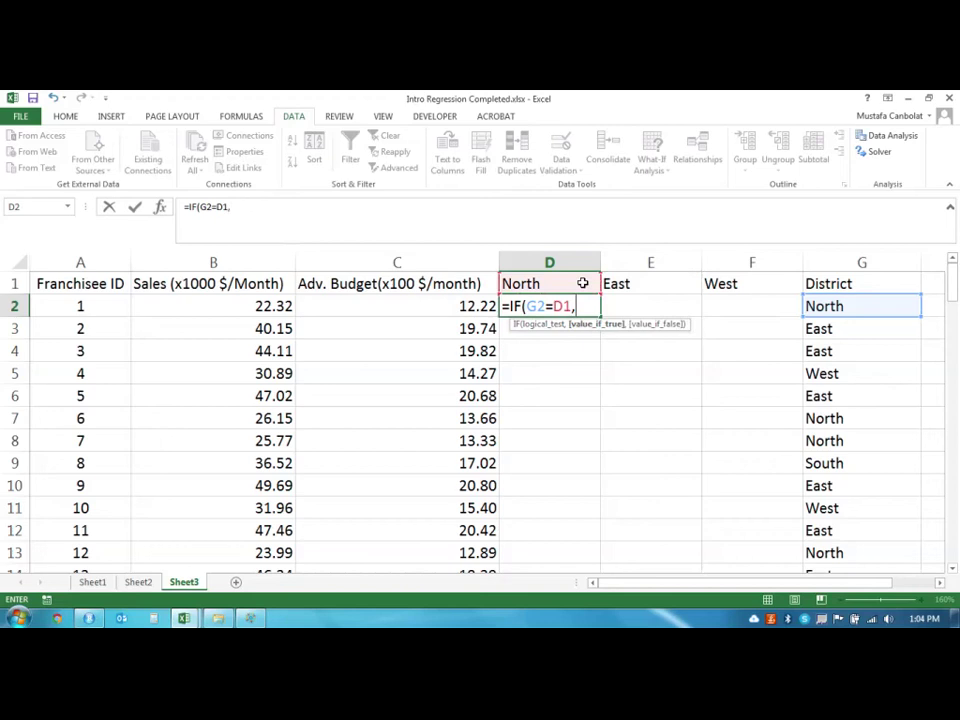
{"action": "type", "text": "1,"}
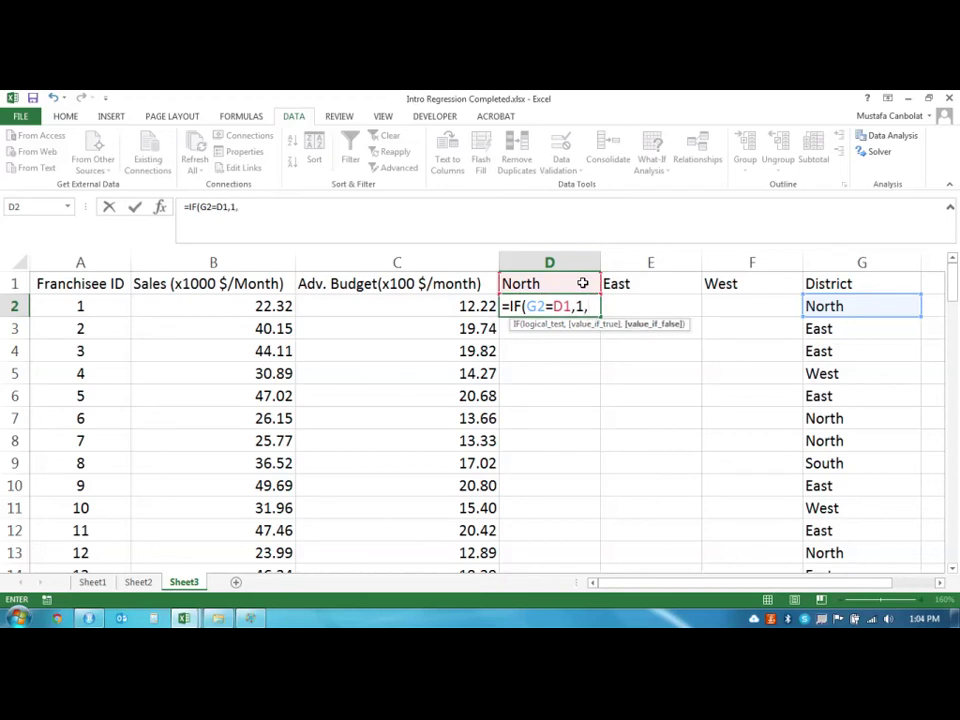
{"action": "type", "text": "0)"}
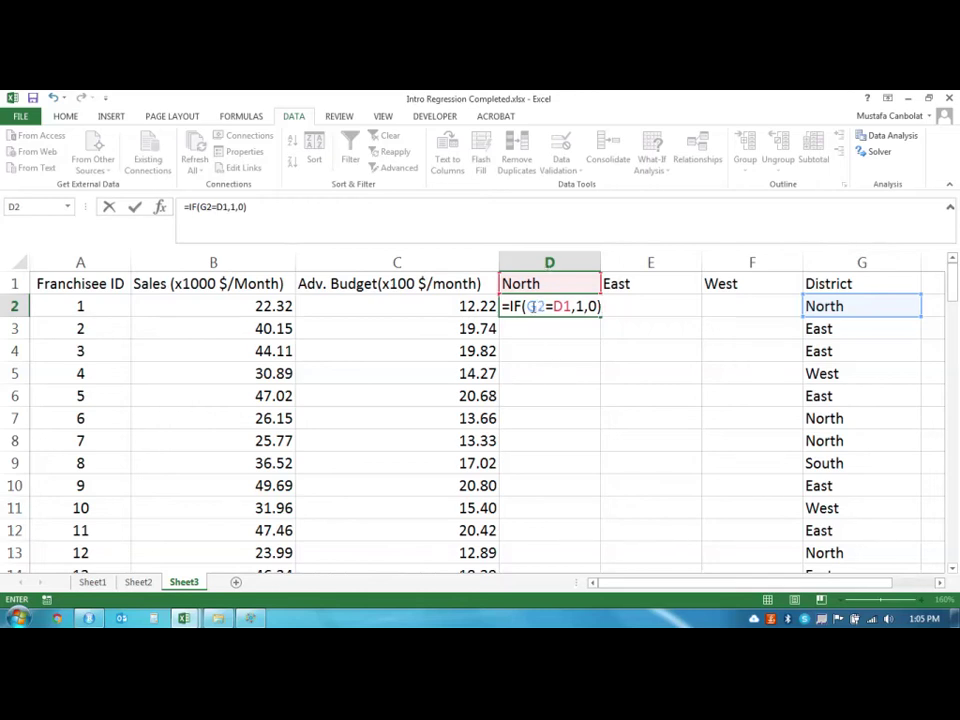
Step: Change the references in the D2 formula to mixed ones so it reads =IF($G2=D$1,1,0), and commit it
{"action": "left_click", "coordinate": [531, 306]}
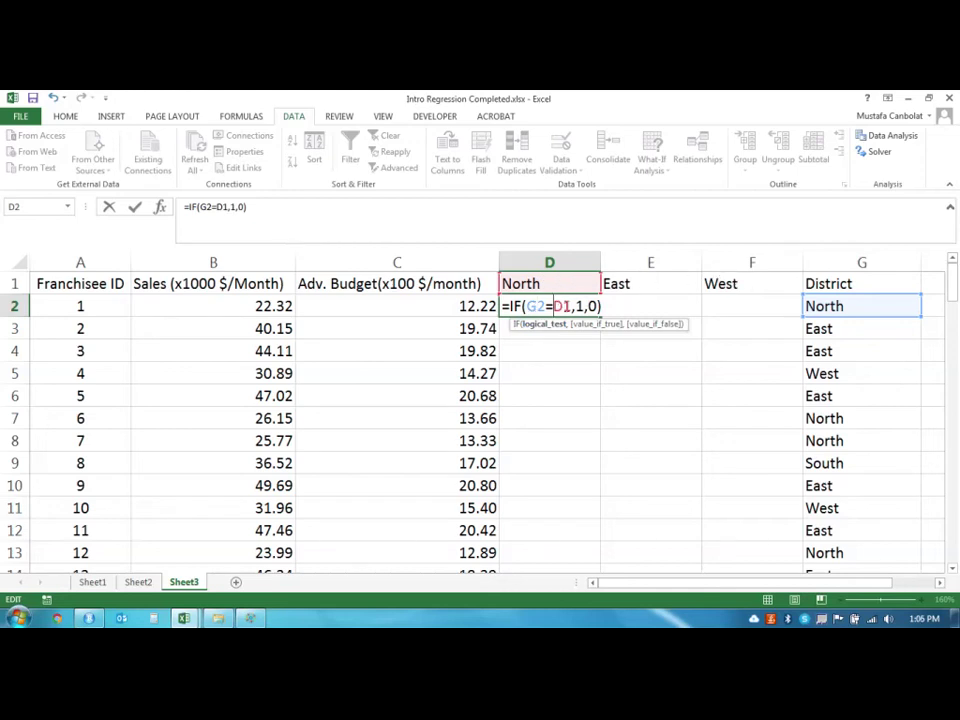
{"action": "key", "text": "F4"}
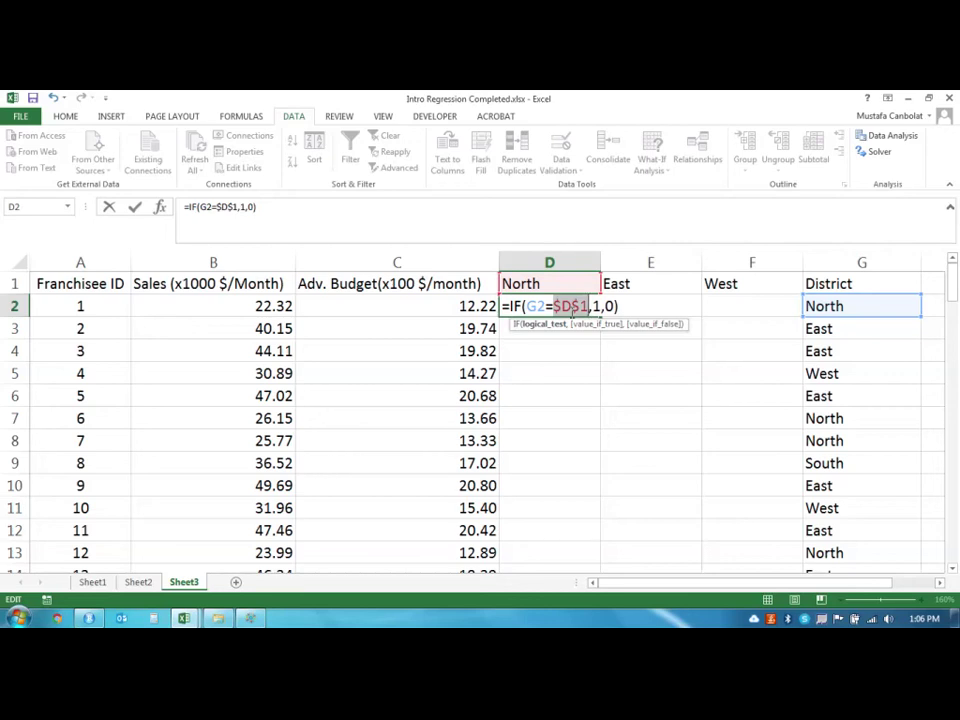
{"action": "key", "text": "F4"}
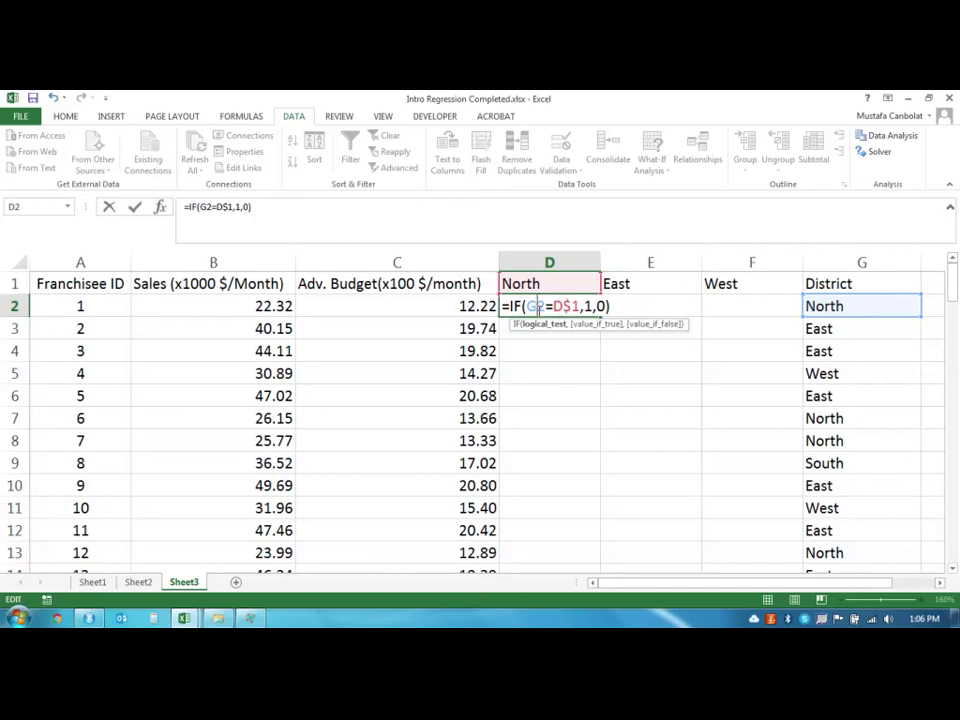
{"action": "key", "text": "F4"}
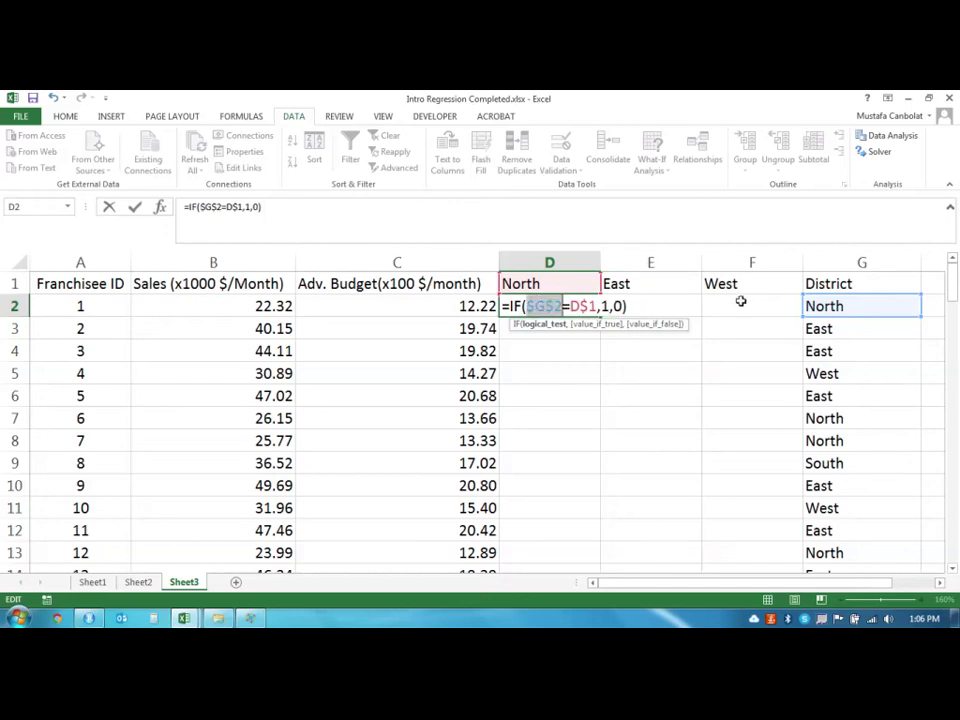
{"action": "key", "text": "F4"}
{"action": "key", "text": "F4"}
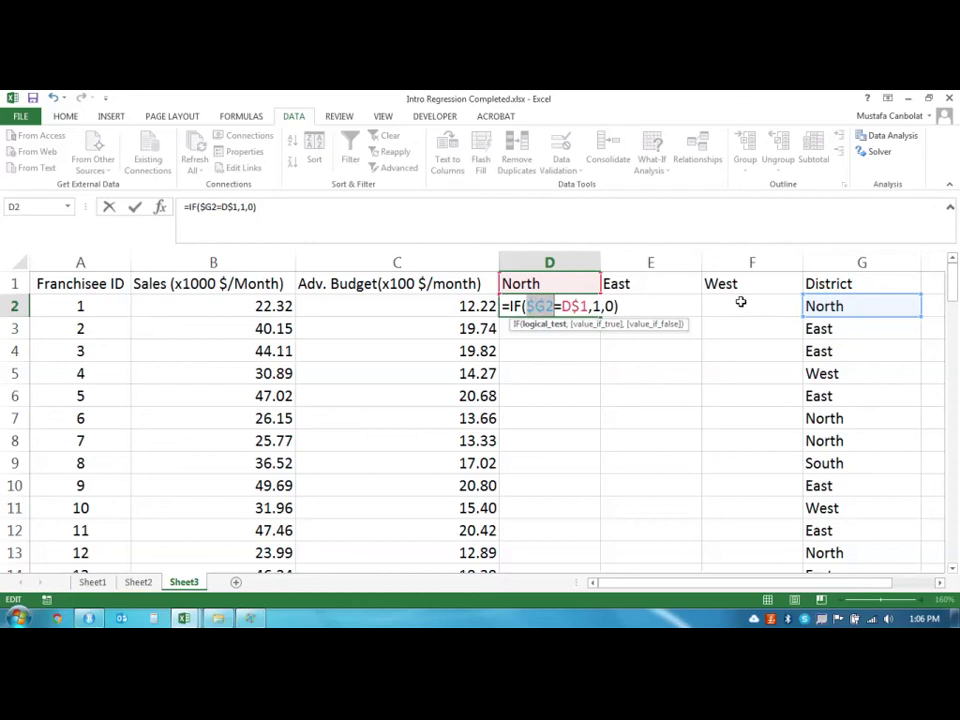
{"action": "key", "text": "End"}
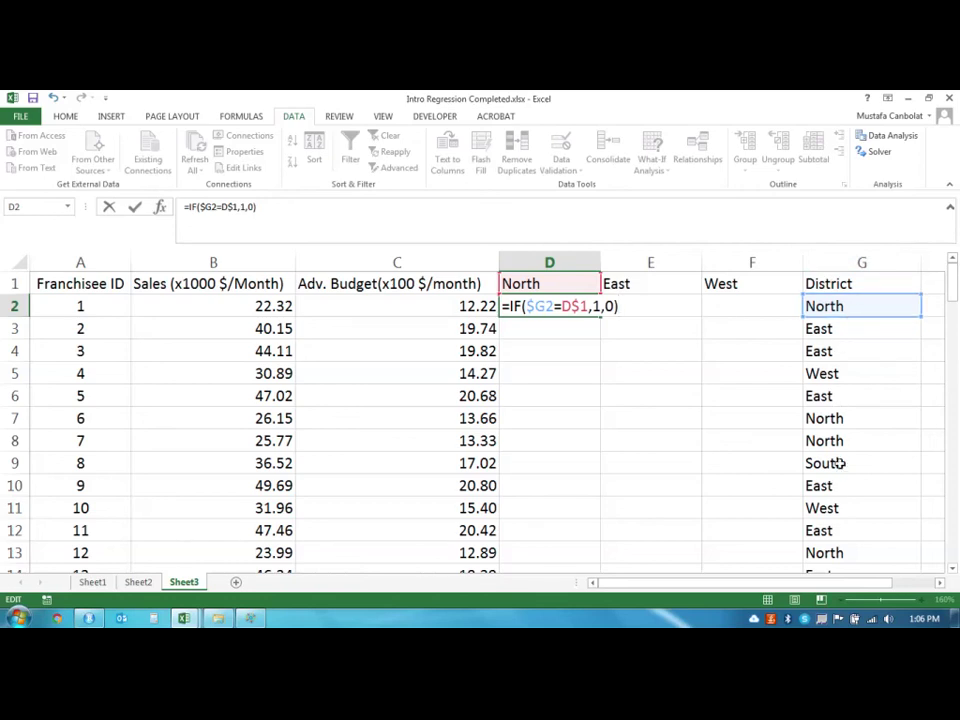
{"action": "key", "text": "Return"}
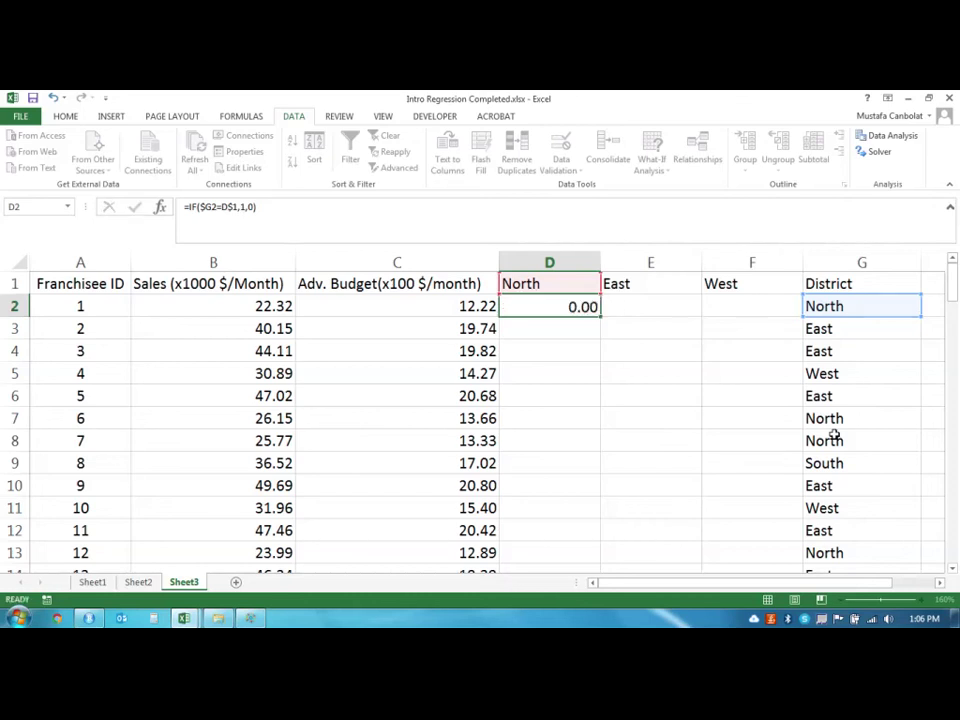
Step: Fill the D2 formula across to F2 and down through all franchisee rows
{"action": "left_click", "coordinate": [598, 307]}
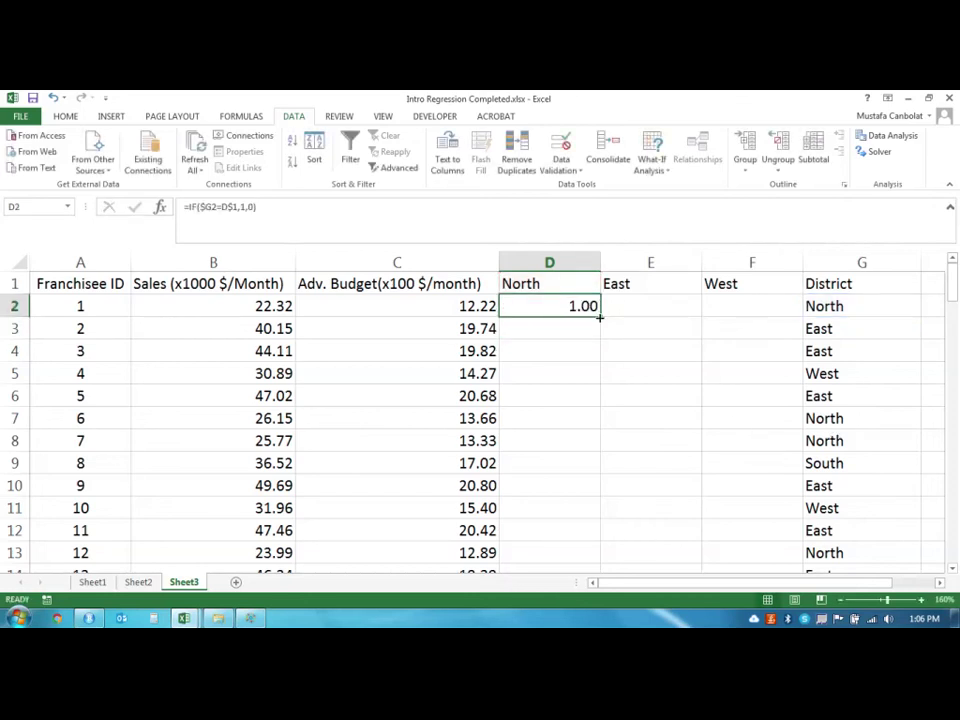
{"action": "left_click_drag", "start_coordinate": [600, 317], "coordinate": [760, 308]}
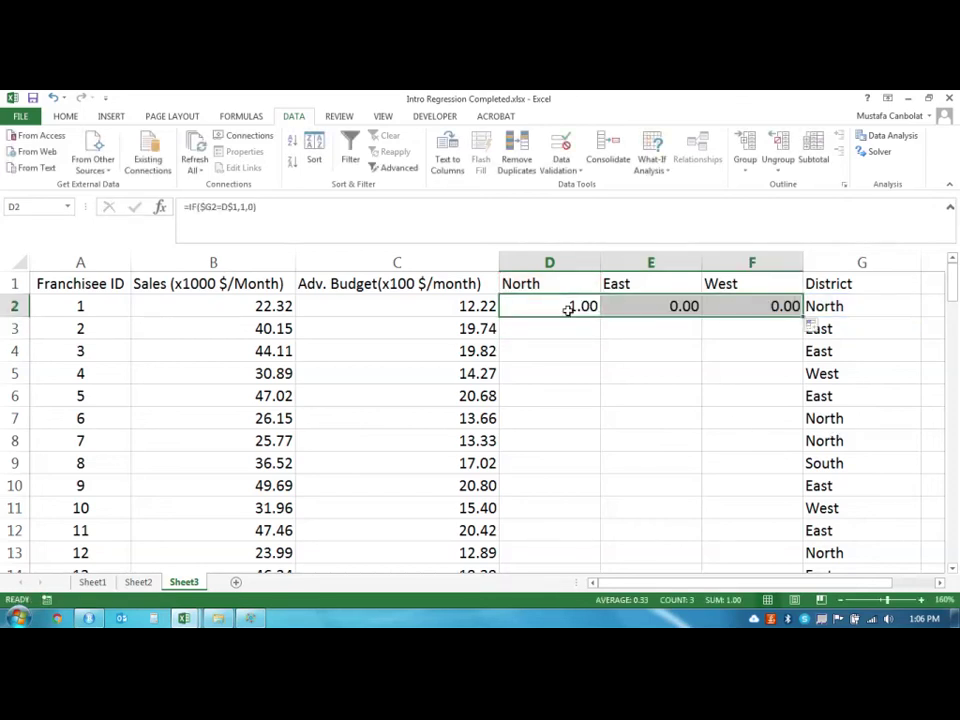
{"action": "double_click", "coordinate": [802, 315]}
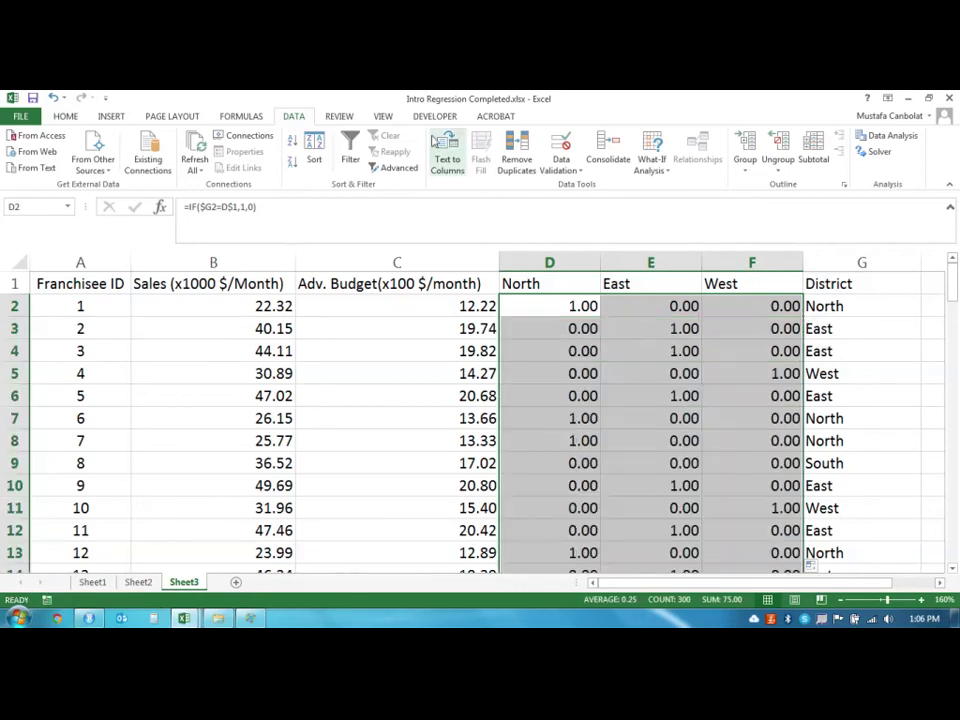
Step: Format the North, East and West dummy values with no decimal places
{"action": "left_click", "coordinate": [65, 117]}
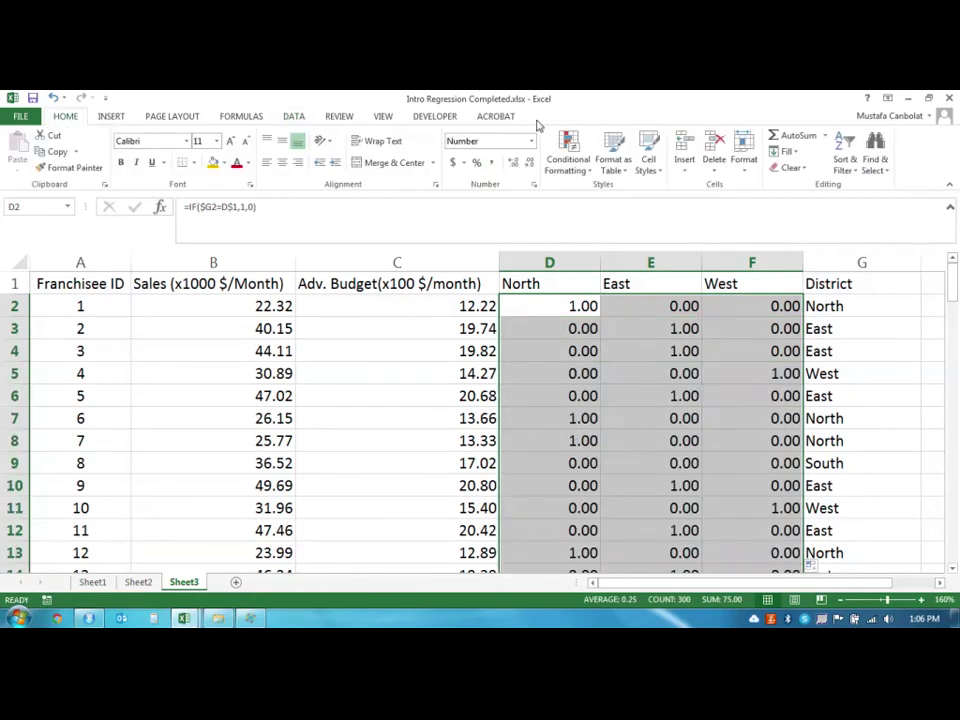
{"action": "left_click", "coordinate": [514, 162]}
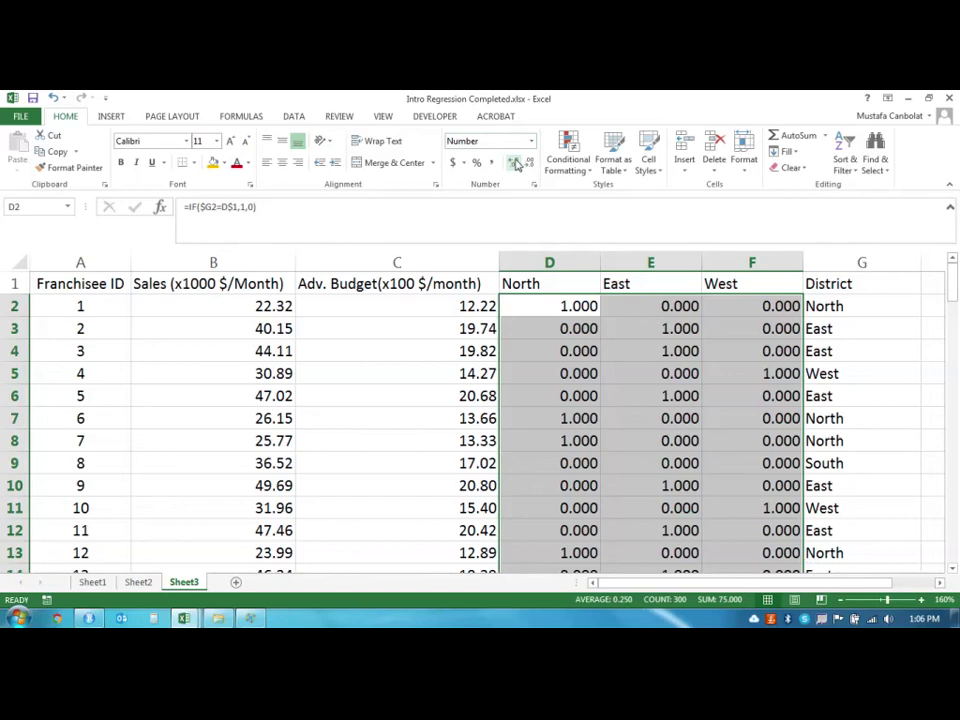
{"action": "left_click", "coordinate": [530, 162]}
{"action": "left_click", "coordinate": [530, 162]}
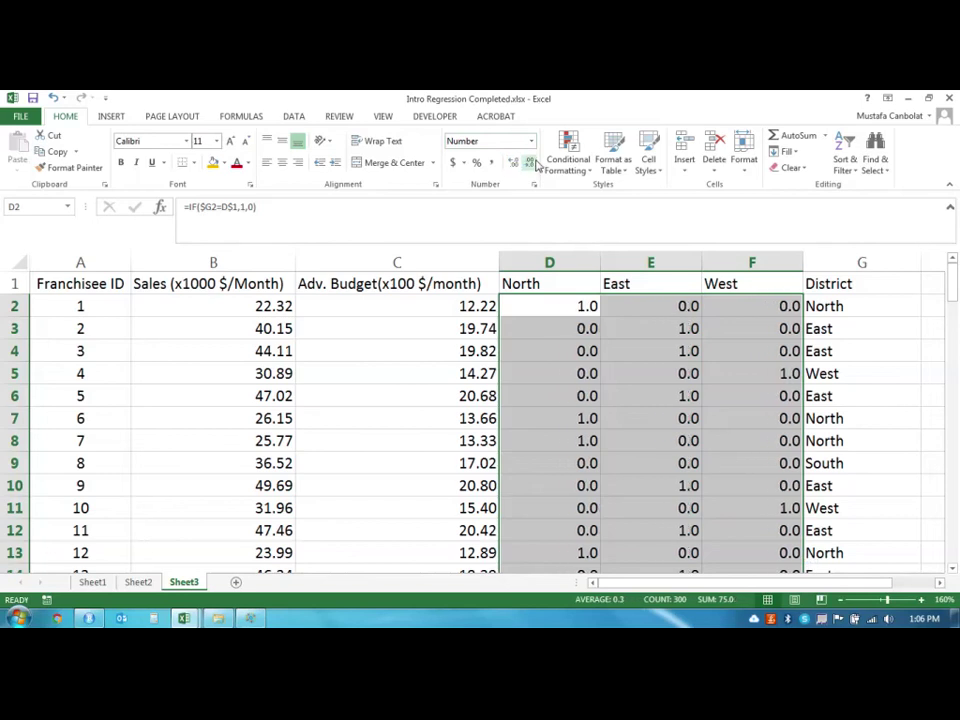
{"action": "left_click", "coordinate": [530, 162]}
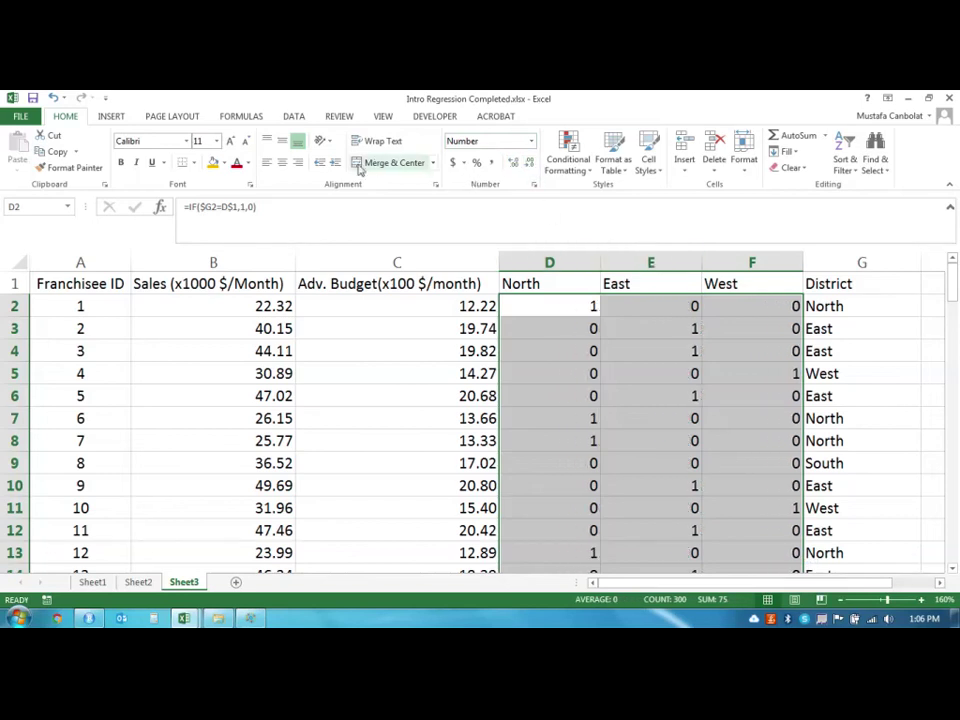
Step: Center the dummy values and the North, East and West headers horizontally
{"action": "left_click", "coordinate": [282, 162]}
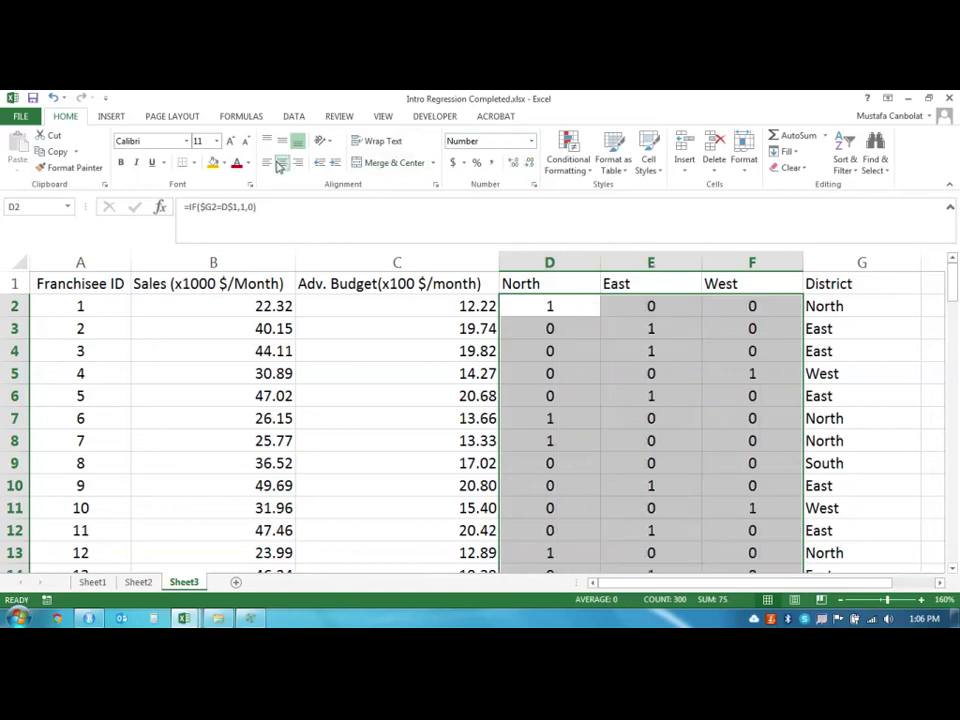
{"action": "left_click", "coordinate": [549, 280]}
{"action": "left_click_drag", "start_coordinate": [549, 278], "coordinate": [714, 278]}
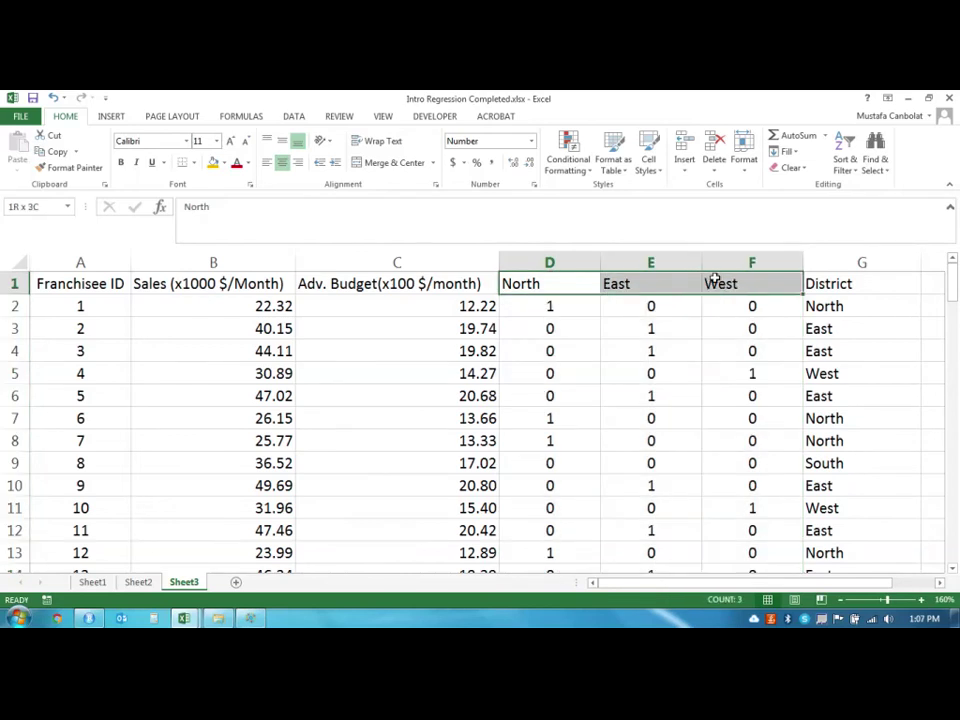
{"action": "left_click", "coordinate": [283, 164]}
{"action": "left_click", "coordinate": [609, 366]}
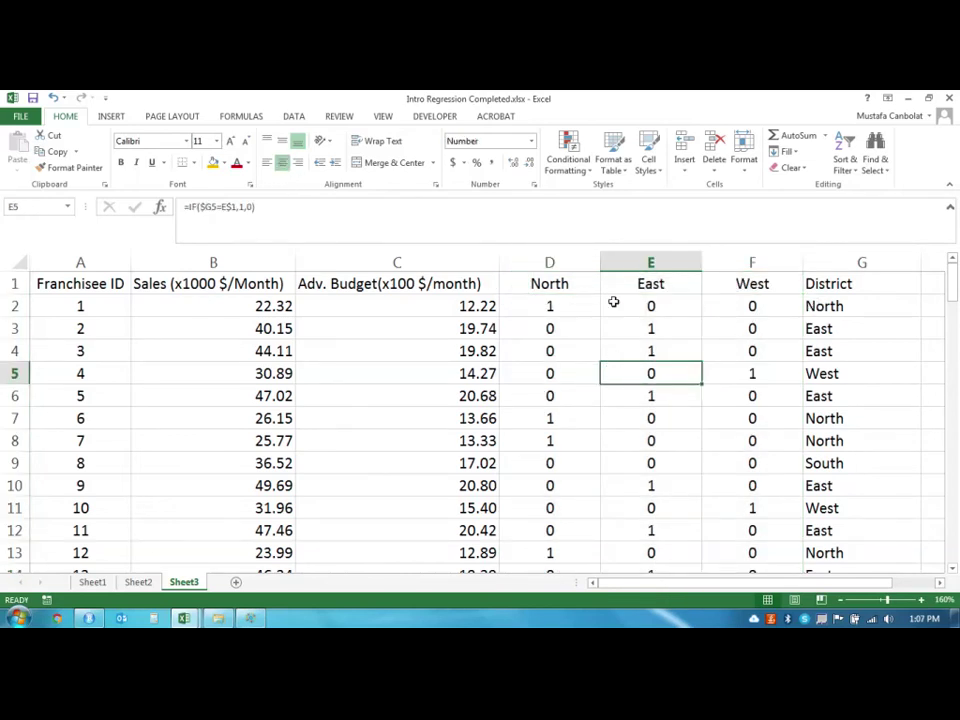
Step: Check the North, East and West dummy values against the District column, including a South row
{"action": "left_click", "coordinate": [556, 328]}
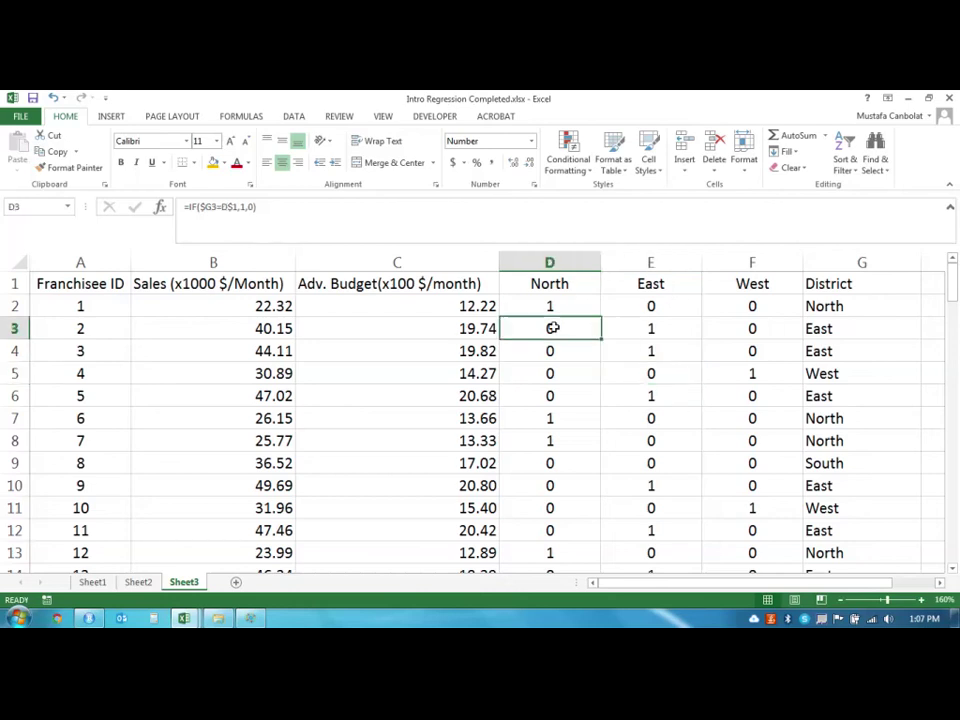
{"action": "scroll", "coordinate": [617, 332], "scroll_direction": "down", "scroll_amount": 2}
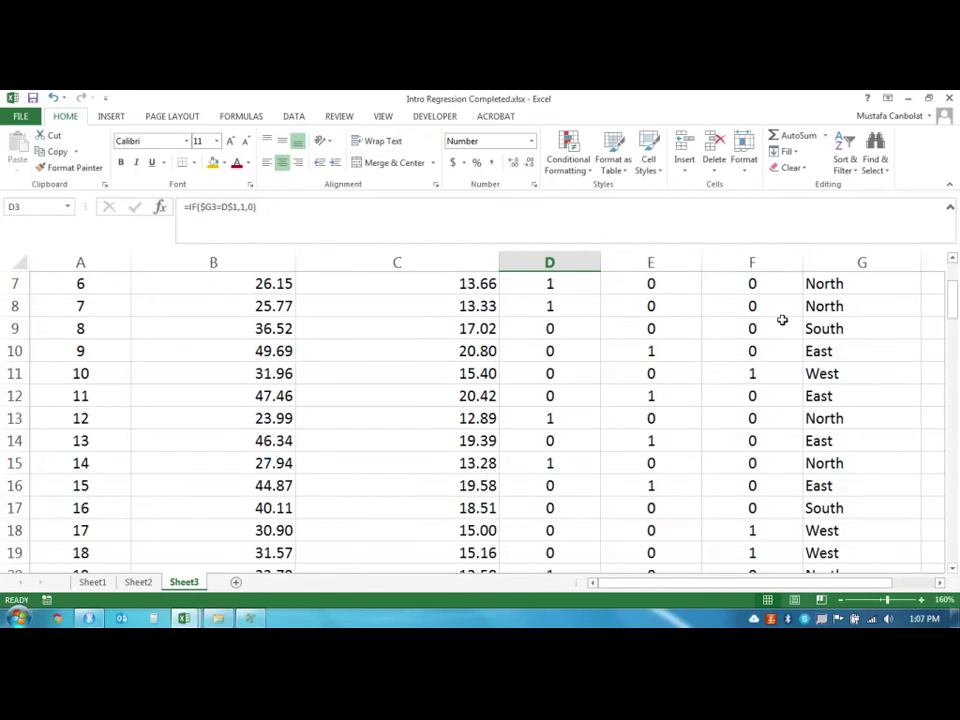
{"action": "left_click_drag", "start_coordinate": [596, 327], "coordinate": [735, 334]}
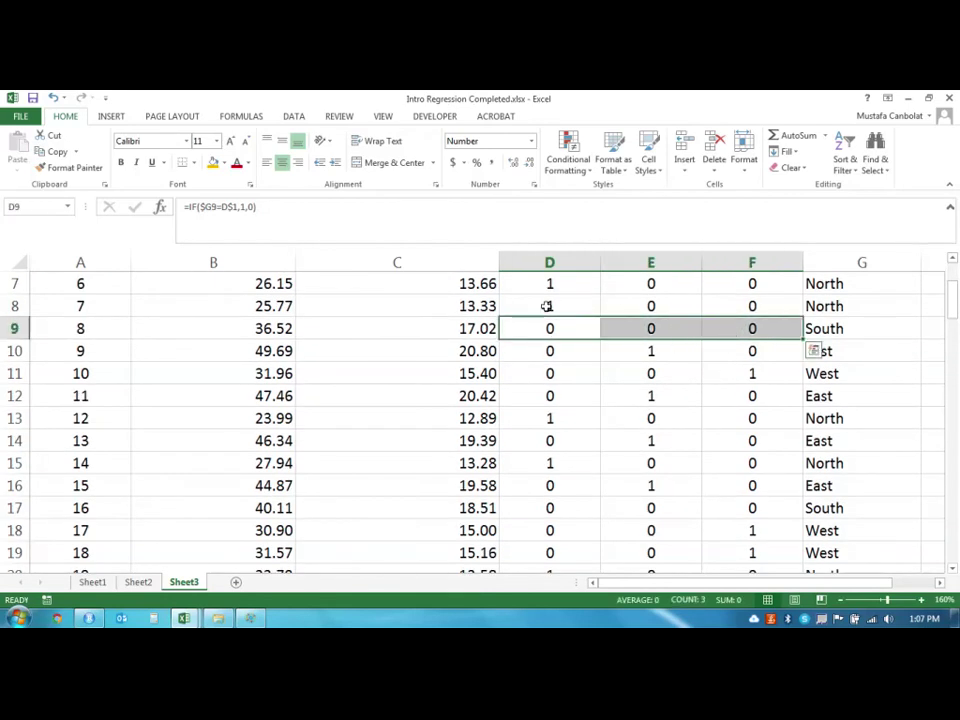
{"action": "scroll", "coordinate": [545, 350], "scroll_direction": "up", "scroll_amount": 2}
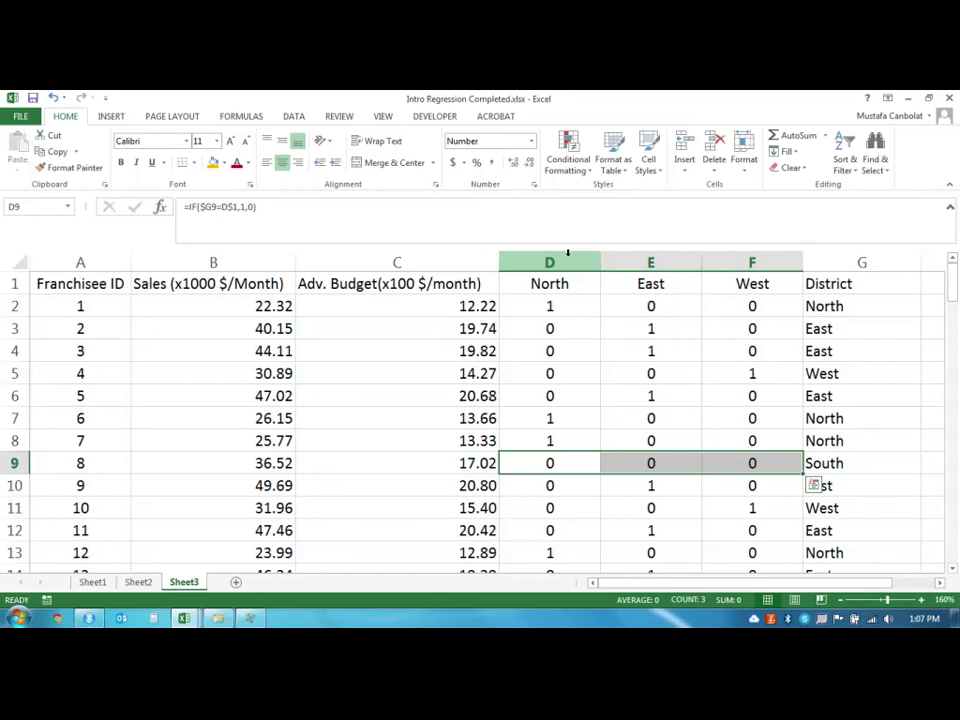
{"action": "left_click_drag", "start_coordinate": [567, 253], "coordinate": [651, 243]}
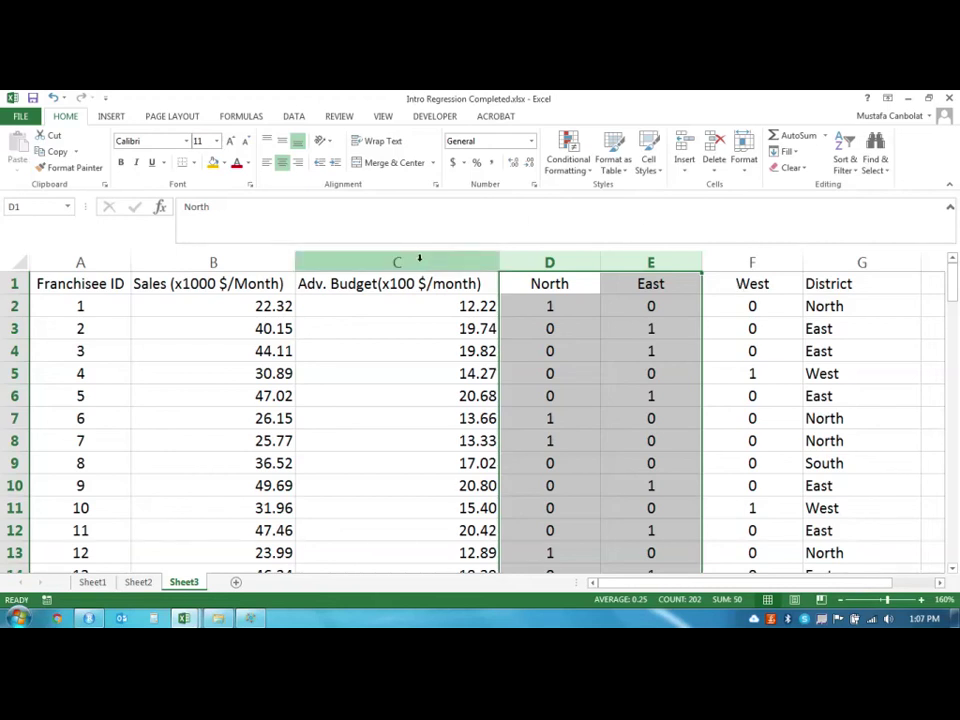
{"action": "left_click", "coordinate": [429, 327]}
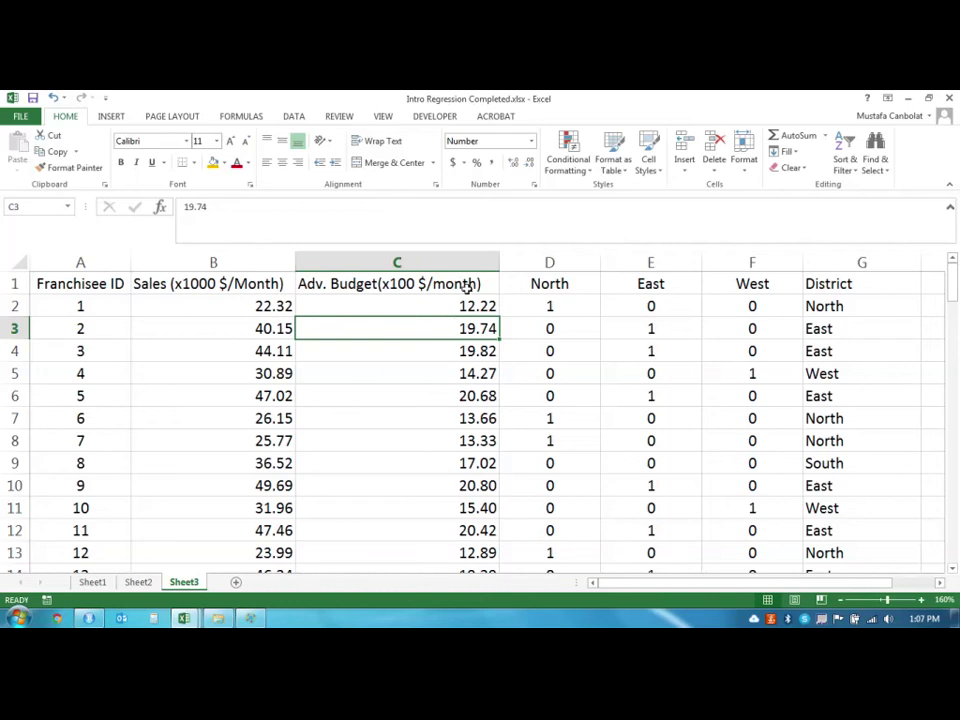
Step: Shade the Sales column from its header through the last franchisee row with a light orange-red fill
{"action": "left_click", "coordinate": [293, 116]}
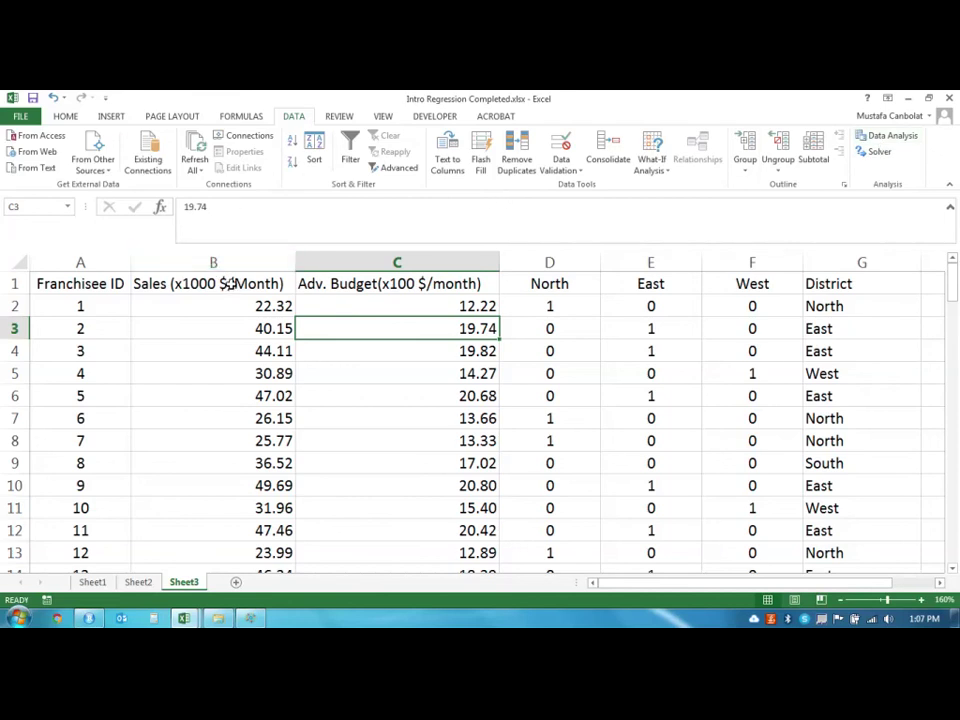
{"action": "mouse_move", "coordinate": [229, 284]}
{"action": "left_mouse_down"}
{"action": "mouse_move", "coordinate": [229, 373]}
{"action": "mouse_move", "coordinate": [229, 284]}
{"action": "left_mouse_up"}
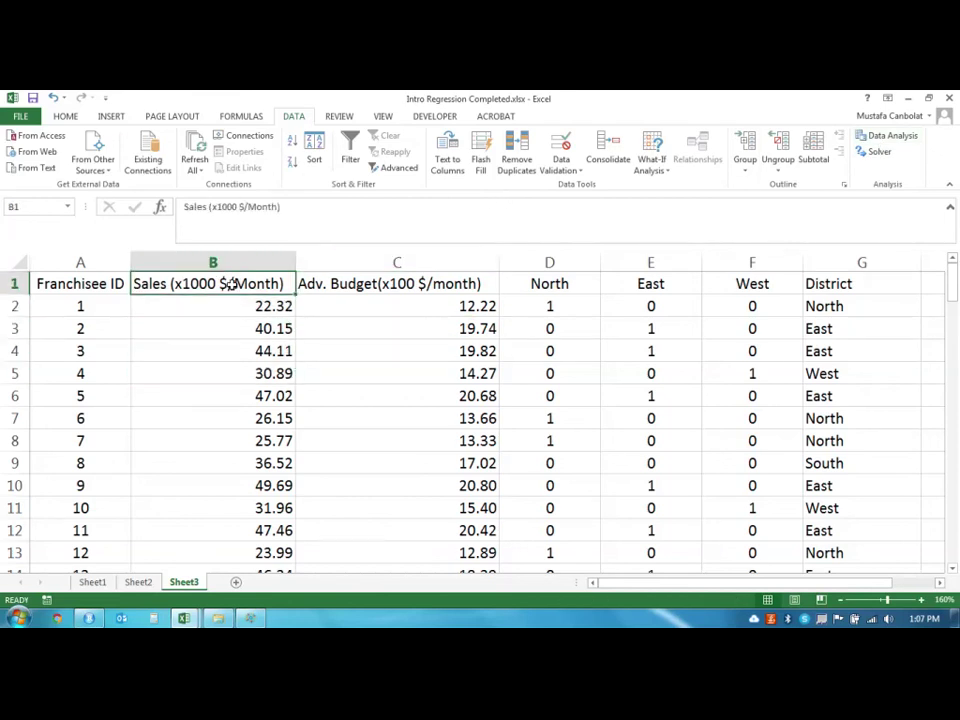
{"action": "left_click", "coordinate": [410, 283]}
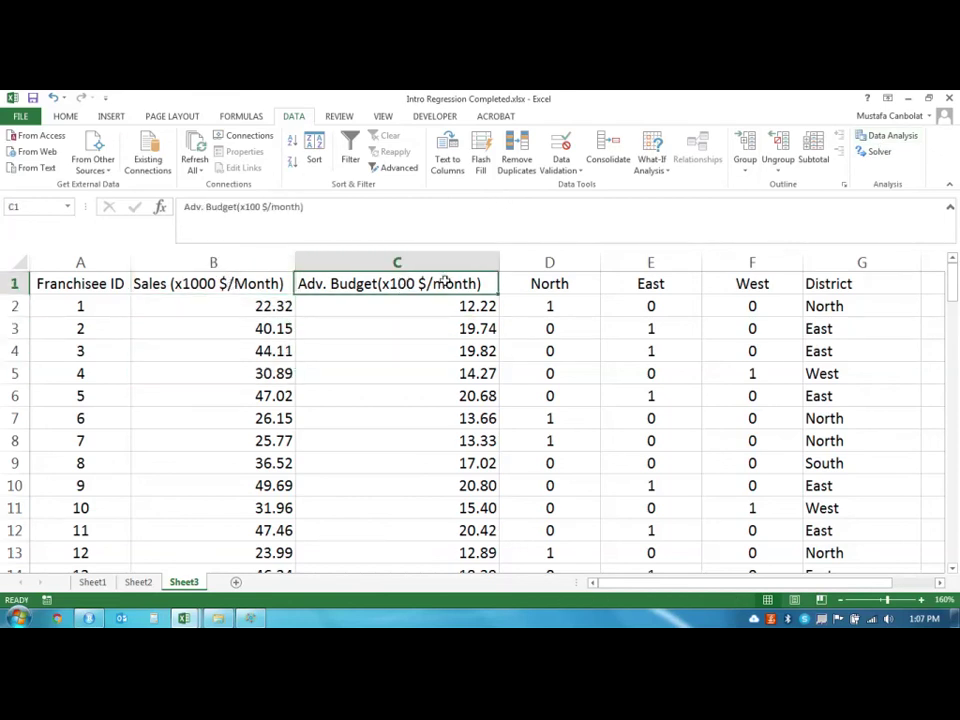
{"action": "left_click", "coordinate": [250, 283]}
{"action": "key", "text": "ctrl+shift+Down"}
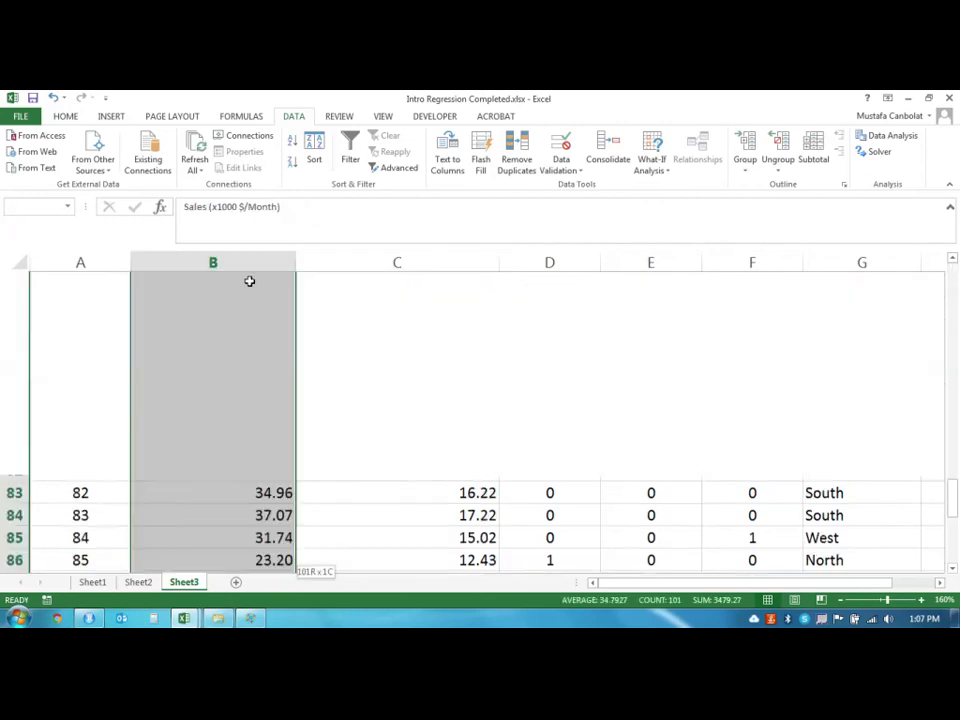
{"action": "scroll", "coordinate": [246, 277], "scroll_direction": "up", "scroll_amount": 18}
{"action": "scroll", "coordinate": [246, 277], "scroll_direction": "up", "scroll_amount": 11}
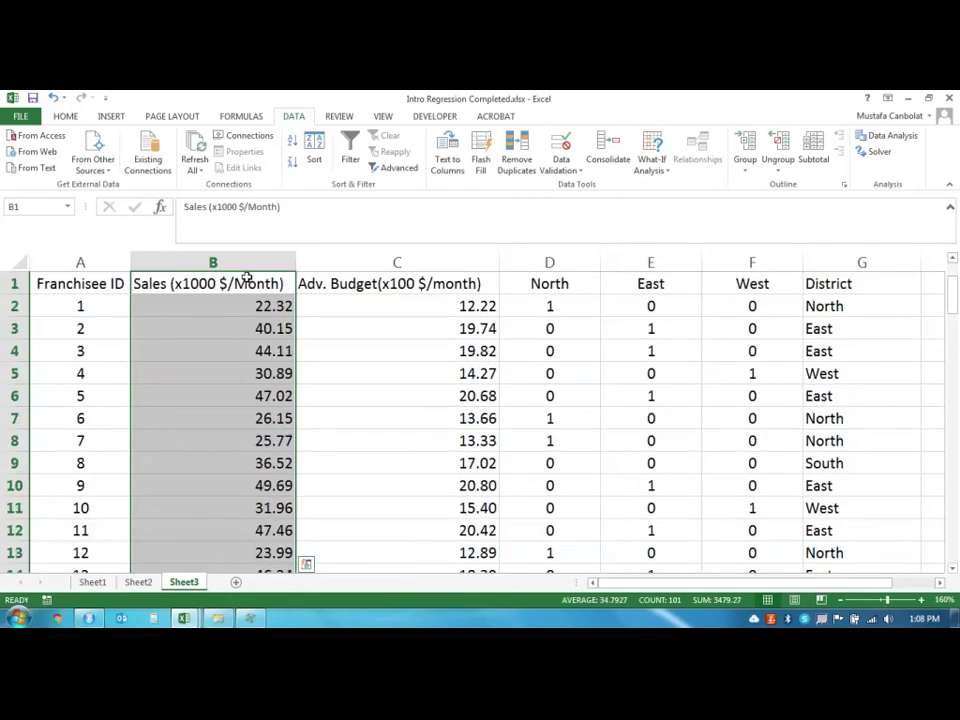
{"action": "left_click", "coordinate": [66, 116]}
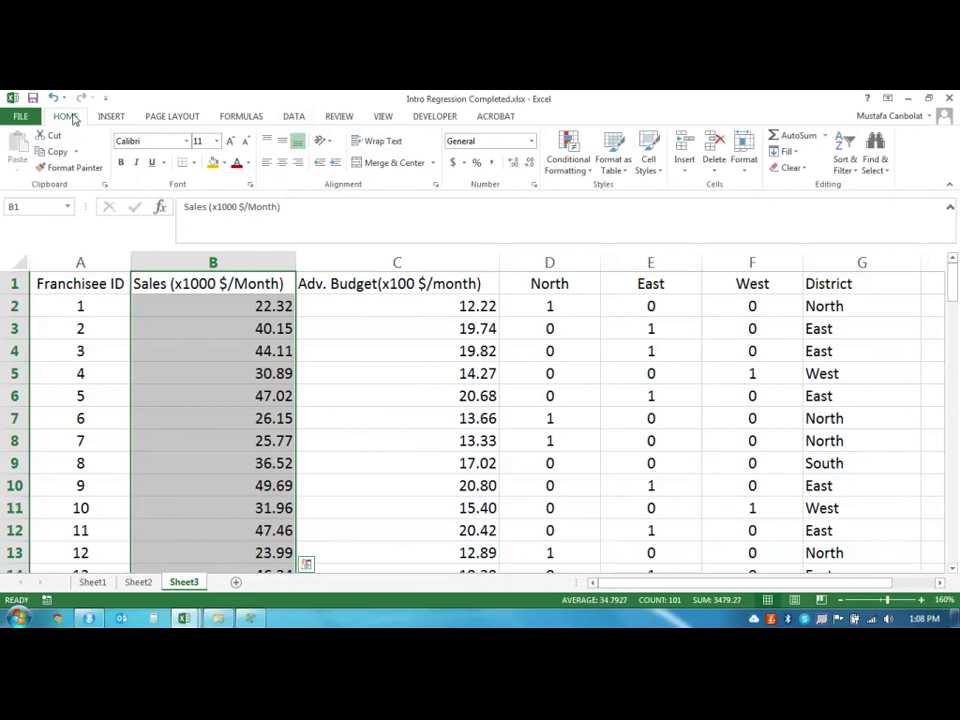
{"action": "left_click", "coordinate": [225, 165]}
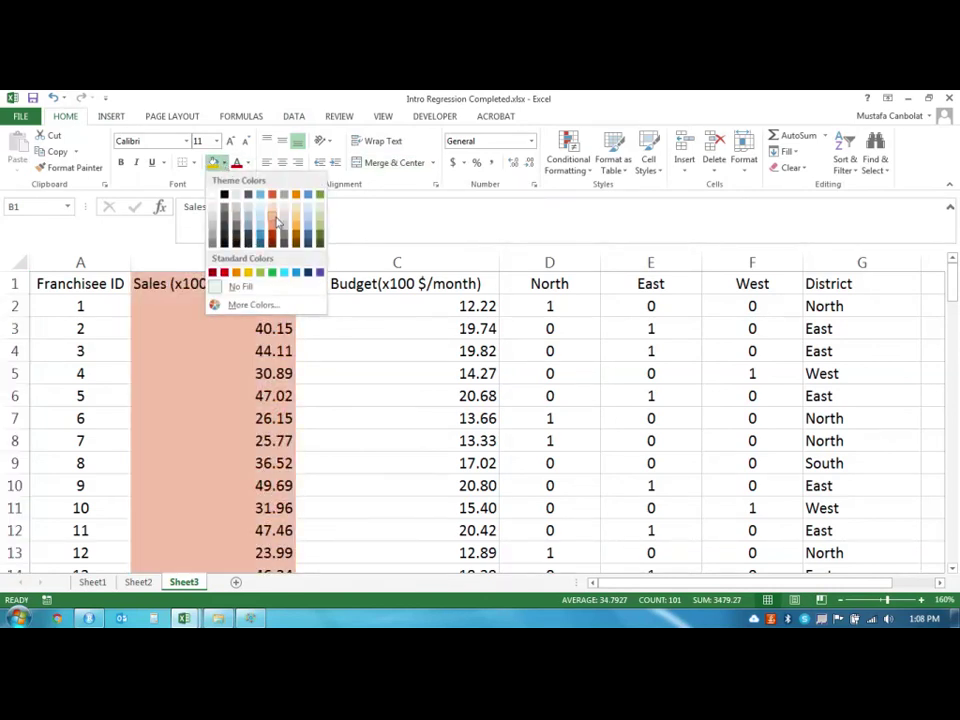
{"action": "left_click", "coordinate": [276, 222]}
Step: Shade the Adv. Budget, North, East and West columns, headers included, with a light orange-gold fill through the last row
{"action": "left_click_drag", "start_coordinate": [340, 284], "coordinate": [756, 286]}
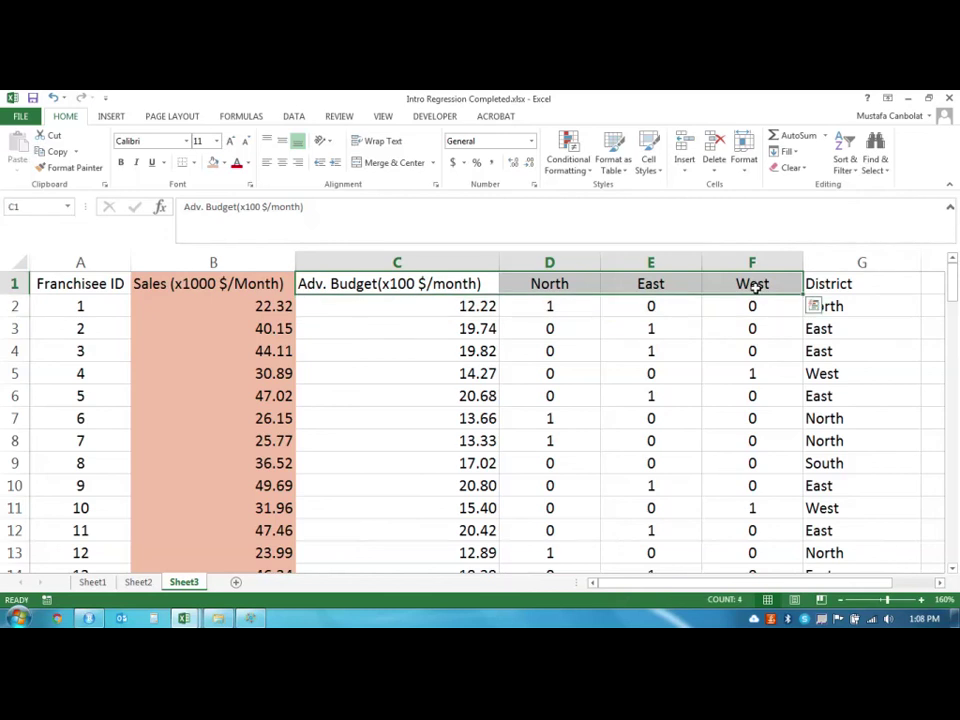
{"action": "key", "text": "ctrl+shift+Down"}
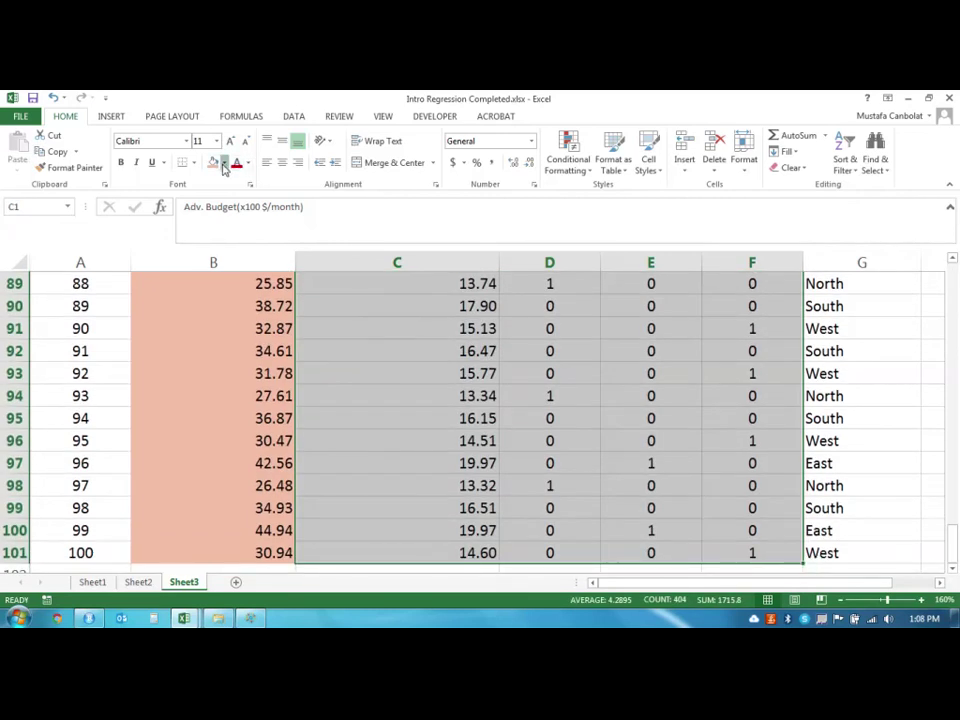
{"action": "left_click", "coordinate": [224, 166]}
{"action": "left_click", "coordinate": [295, 220]}
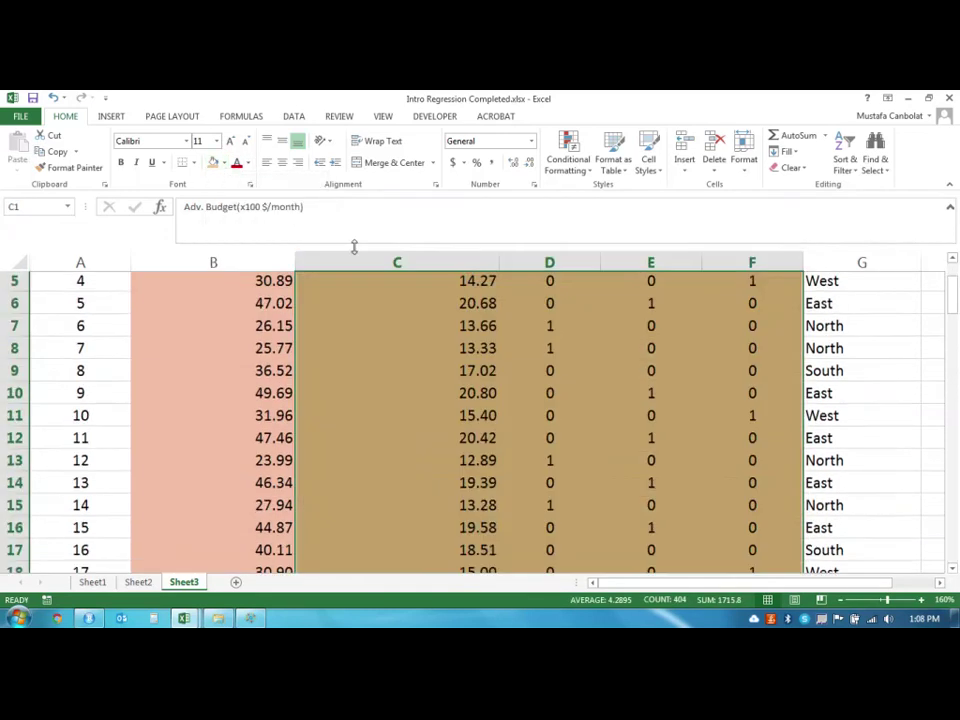
{"action": "left_click", "coordinate": [349, 328]}
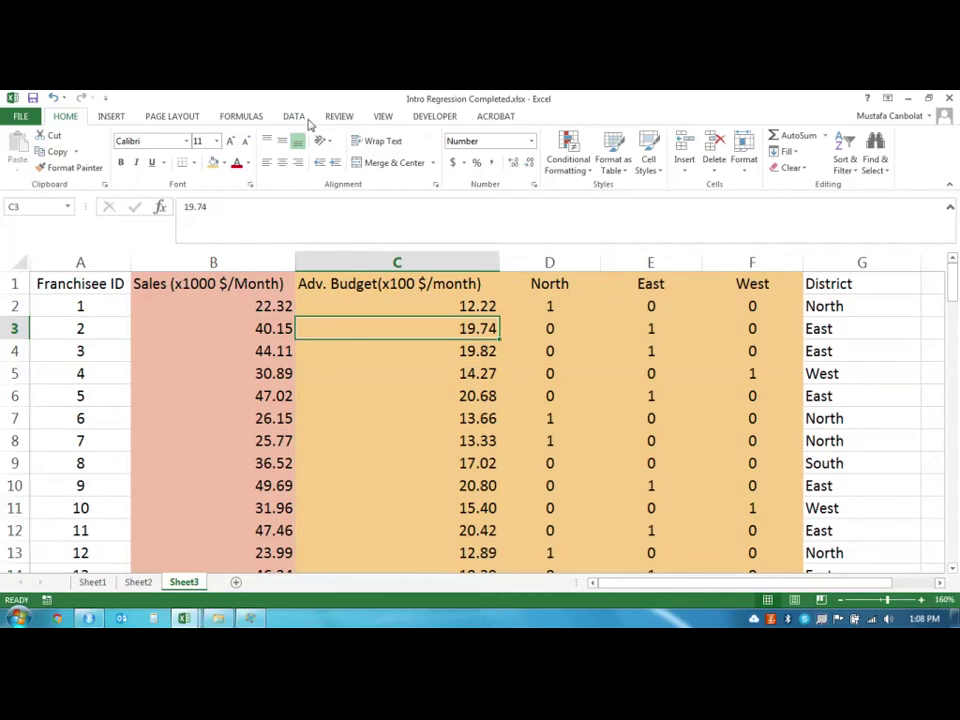
Step: Start a Regression data analysis with the Sales data $B$1:$B$101, header included, as the Y range
{"action": "left_click", "coordinate": [296, 117]}
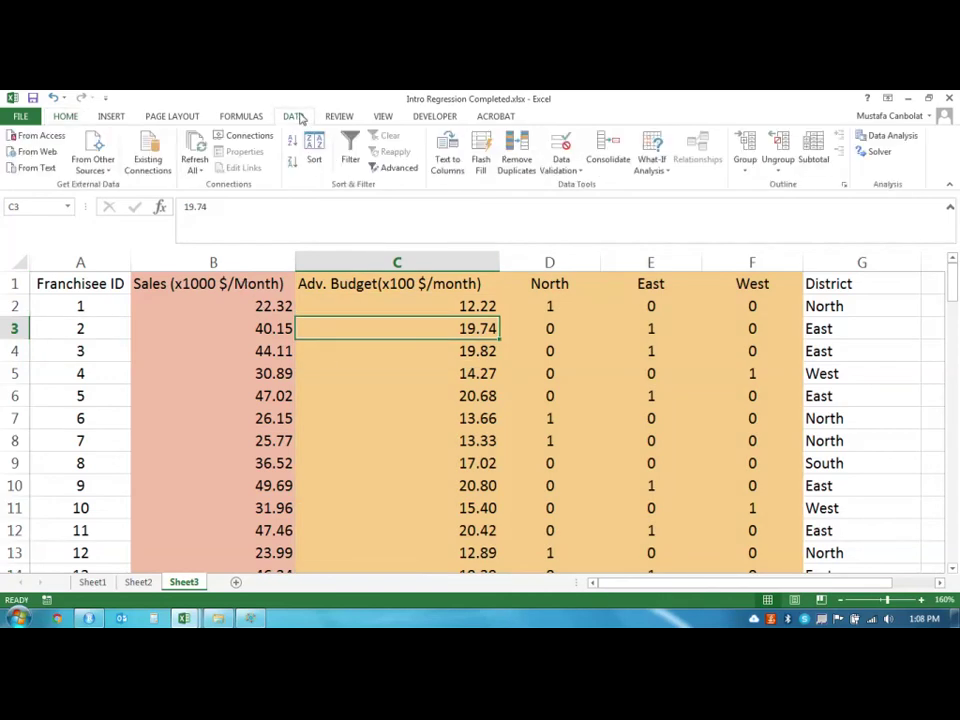
{"action": "left_click", "coordinate": [872, 135]}
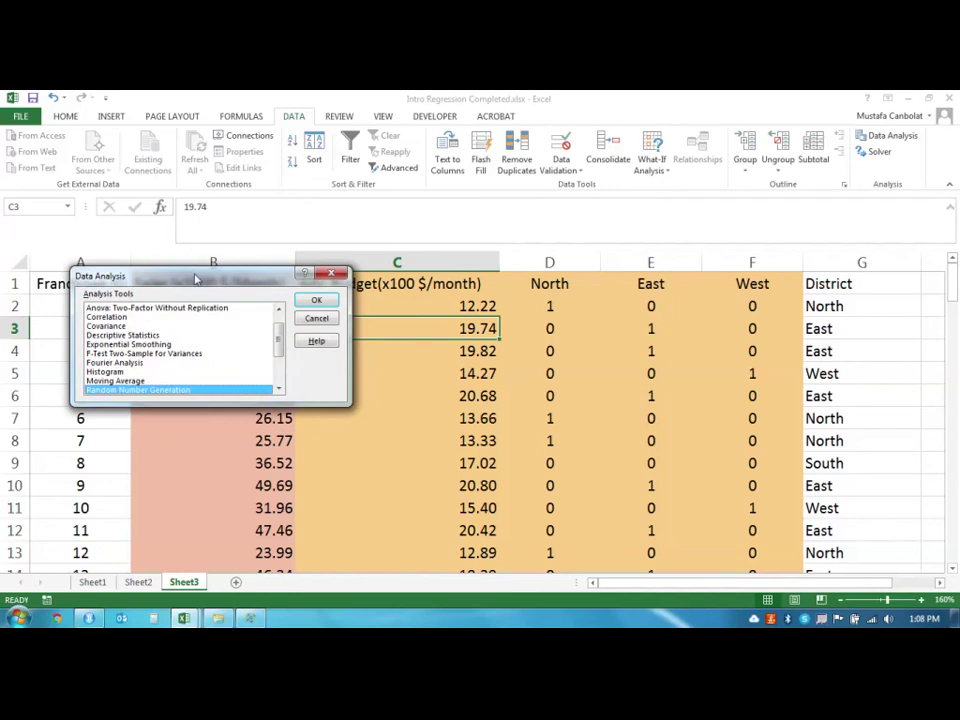
{"action": "left_click_drag", "start_coordinate": [196, 279], "coordinate": [683, 154]}
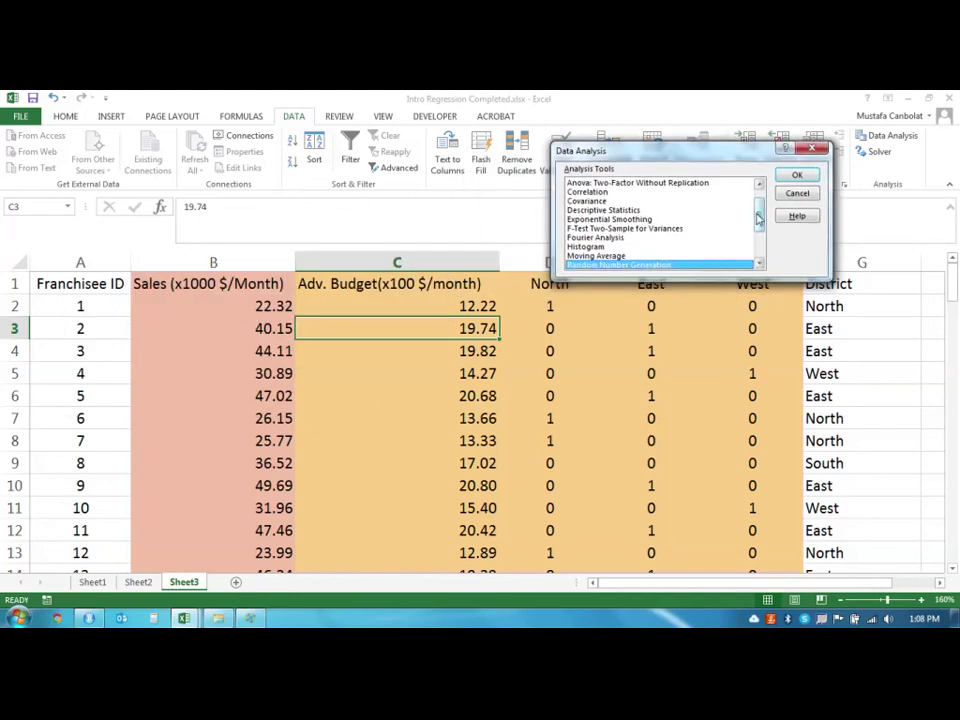
{"action": "scroll", "coordinate": [758, 218], "scroll_direction": "down", "scroll_amount": 2}
{"action": "left_click", "coordinate": [680, 237]}
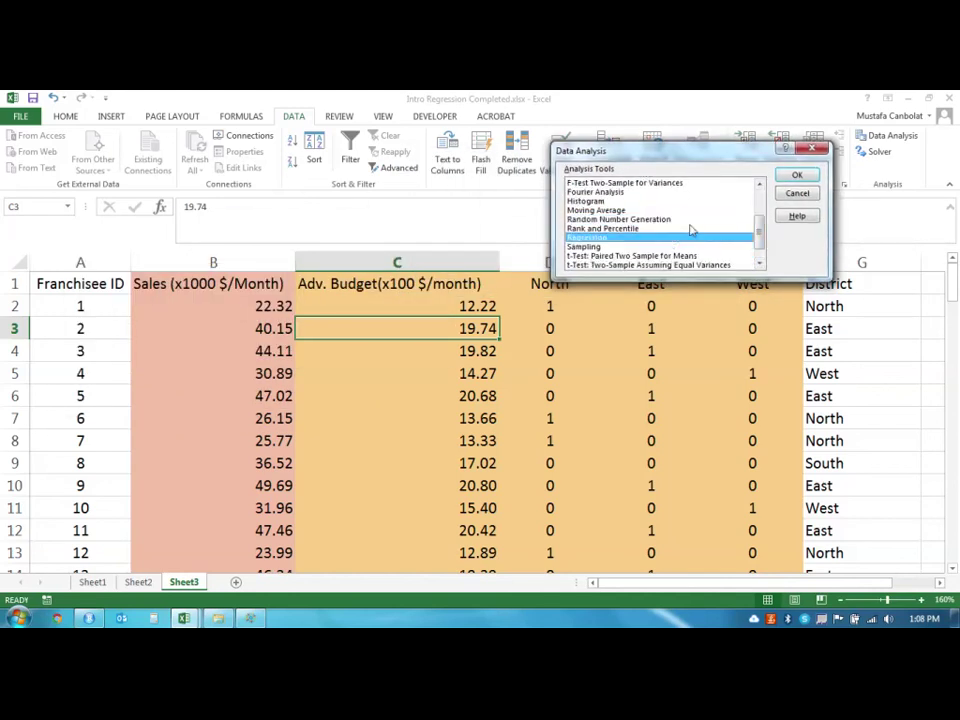
{"action": "left_click", "coordinate": [786, 177]}
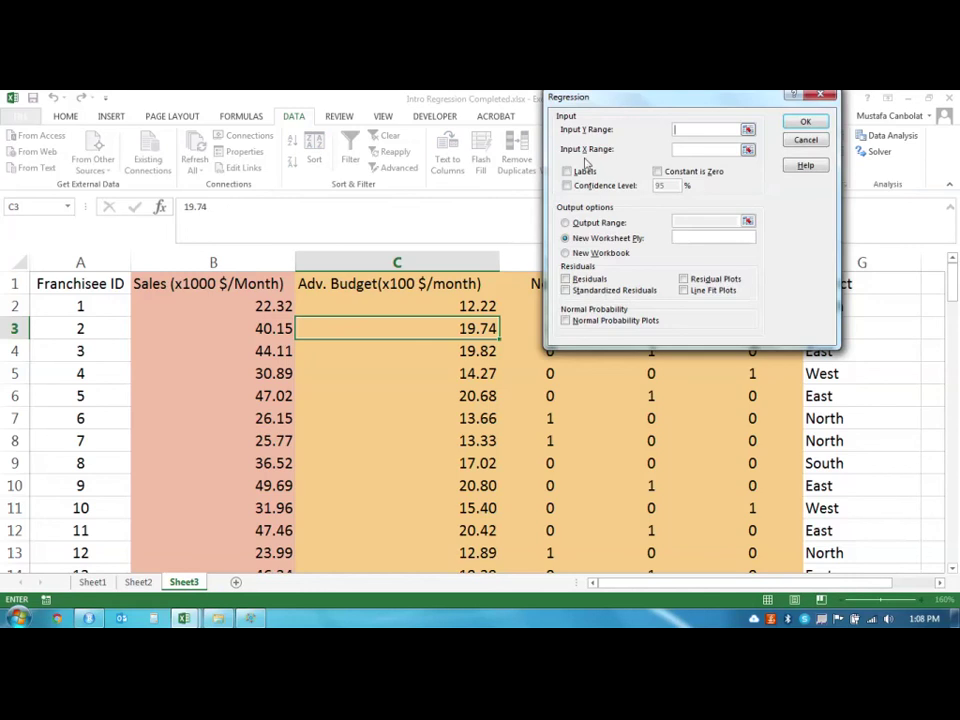
{"action": "left_click", "coordinate": [220, 284]}
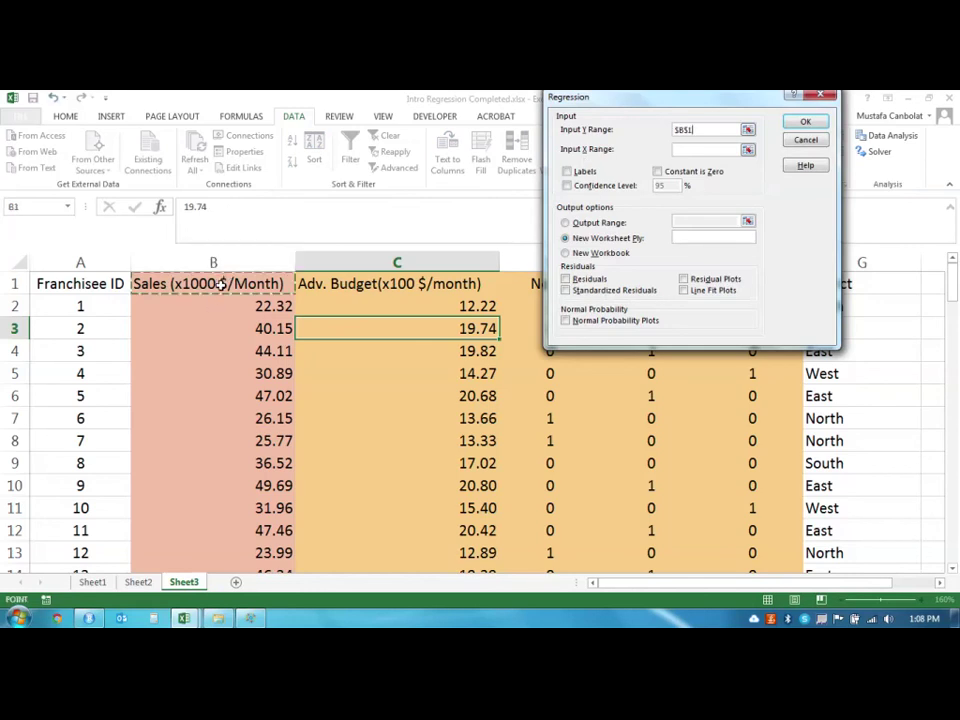
{"action": "key", "text": "ctrl+shift+Down"}
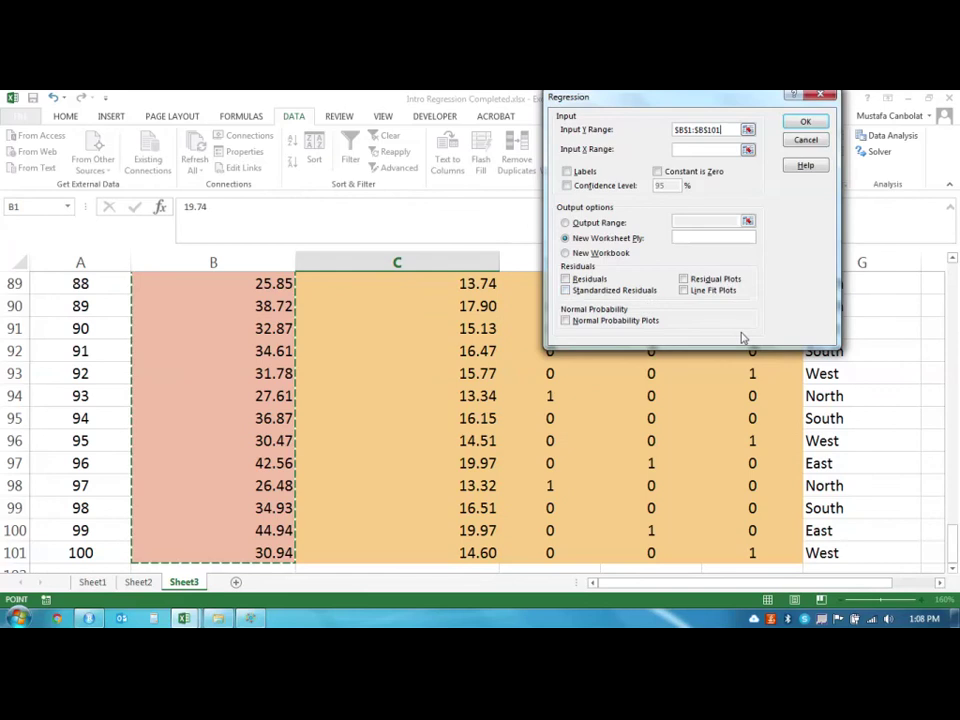
{"action": "left_click_drag", "start_coordinate": [950, 549], "coordinate": [948, 250]}
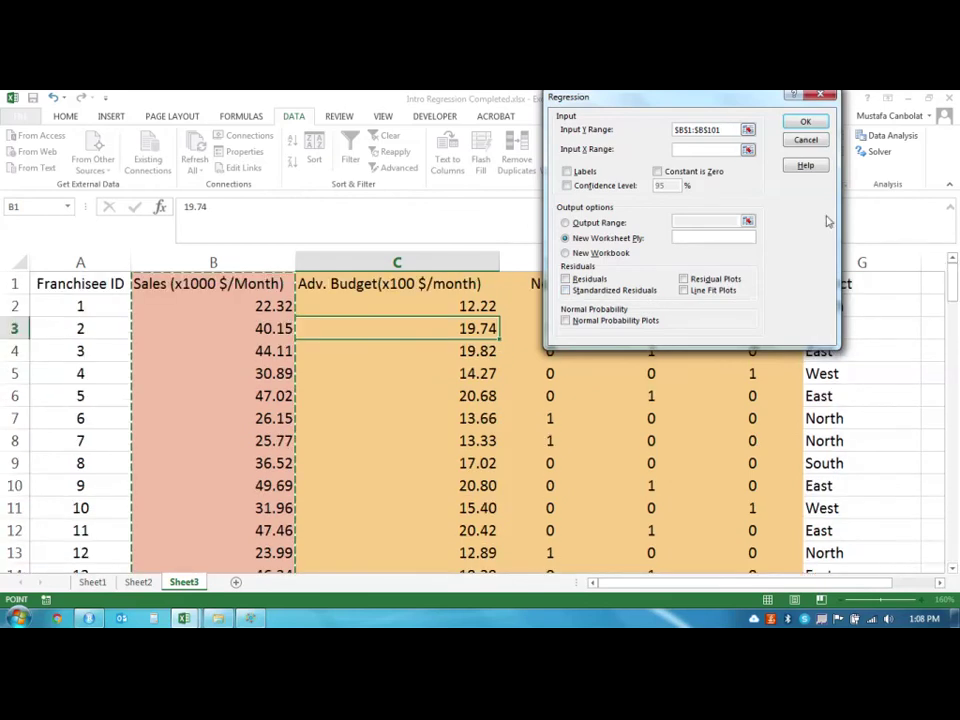
Step: Set the regression's X range to the advertising budget and district dummy columns, $C$1:$F$101
{"action": "left_click", "coordinate": [724, 151]}
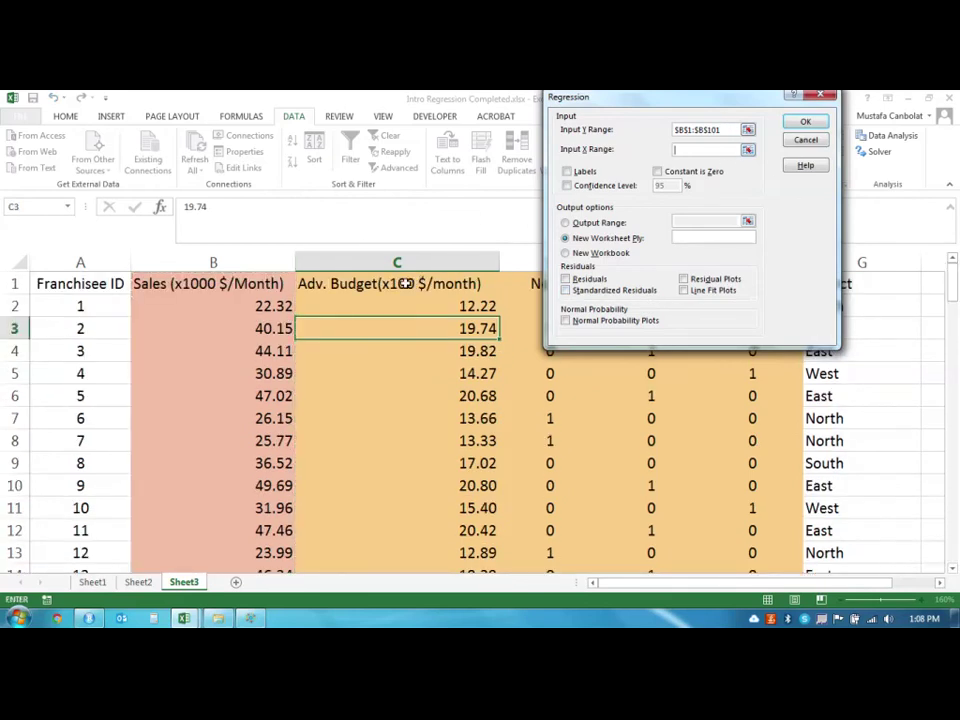
{"action": "left_click_drag", "start_coordinate": [380, 280], "coordinate": [722, 288]}
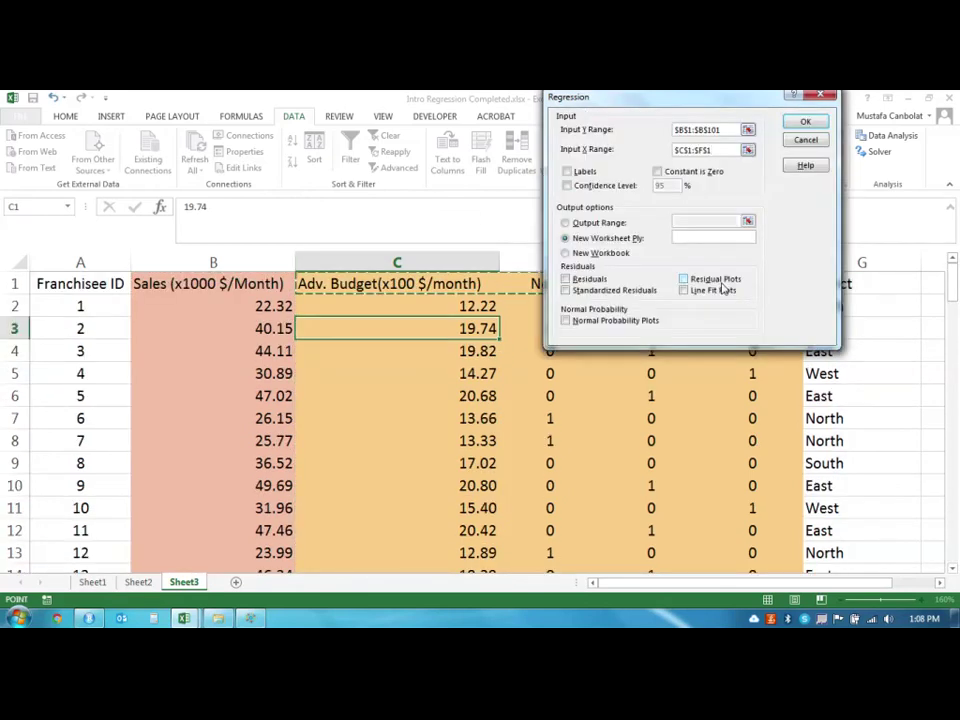
{"action": "key", "text": "ctrl+shift+Down"}
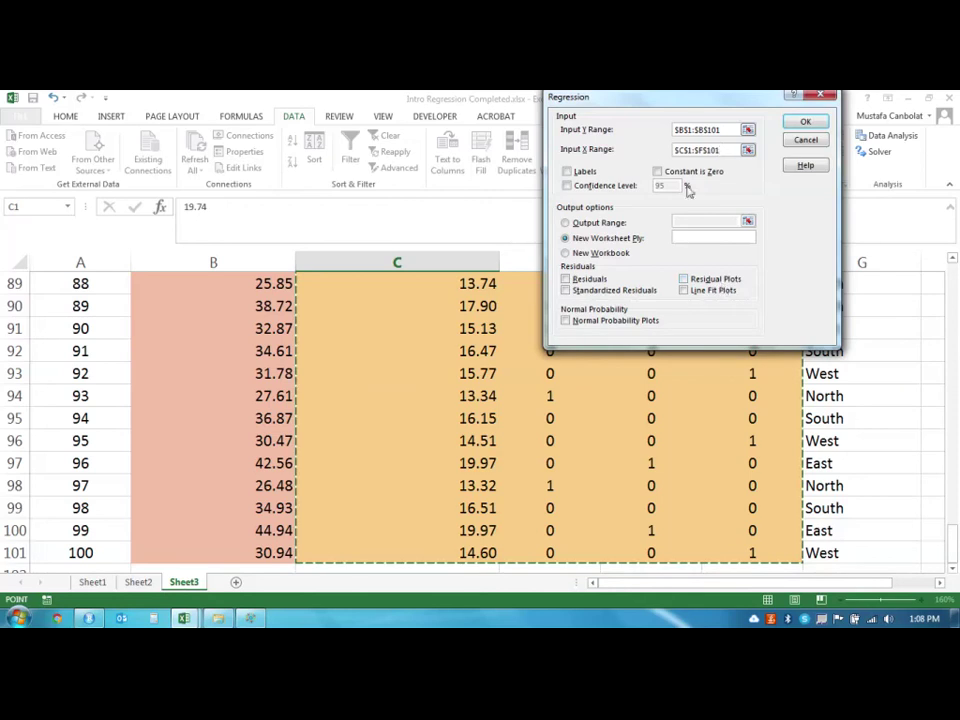
{"action": "left_click_drag", "start_coordinate": [952, 541], "coordinate": [956, 254]}
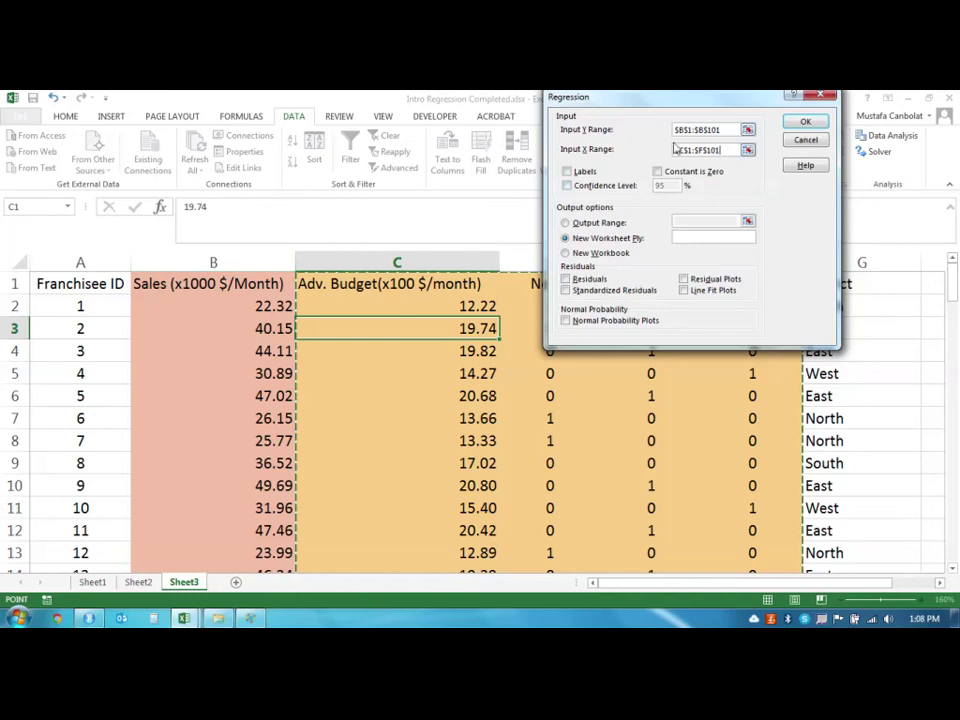
Step: Turn on Labels and Residual Plots and run the regression with output to a new worksheet
{"action": "left_click", "coordinate": [567, 172]}
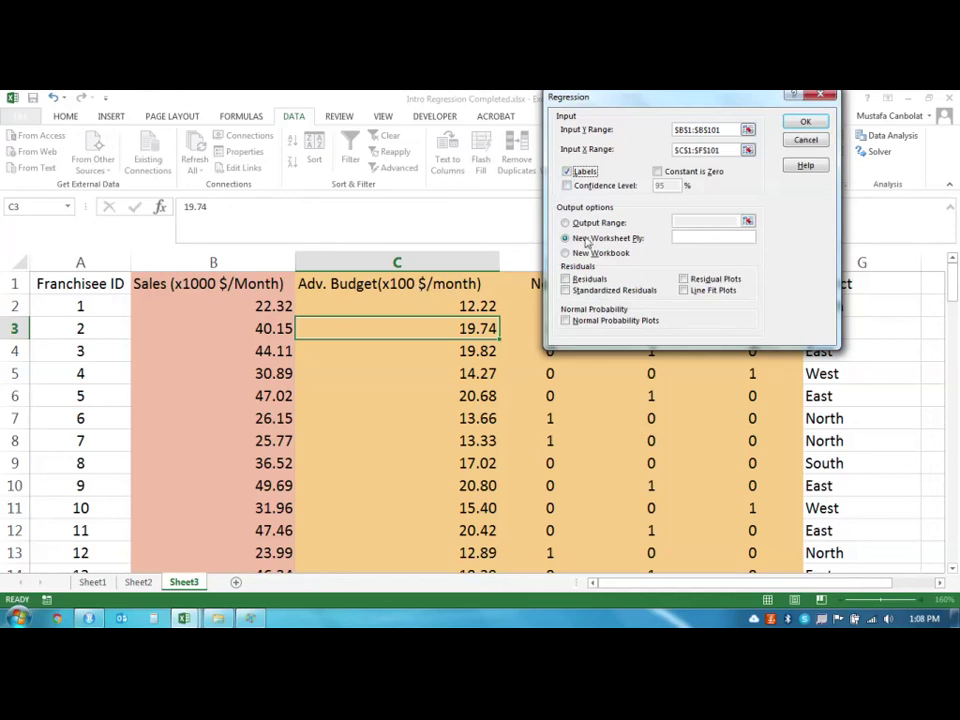
{"action": "left_click", "coordinate": [684, 280]}
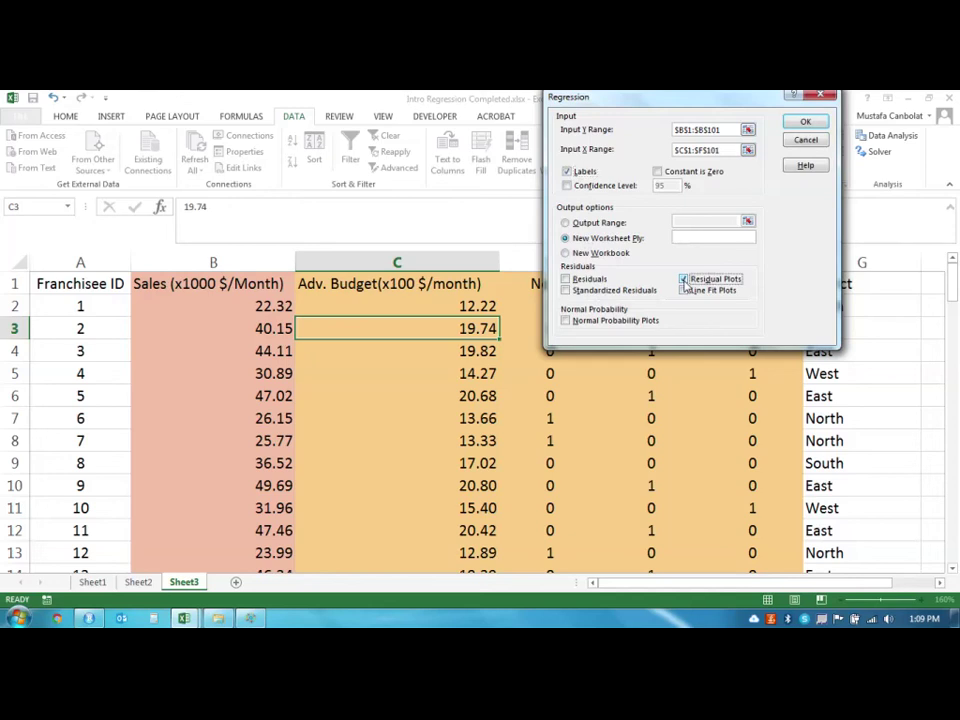
{"action": "left_click", "coordinate": [808, 123]}
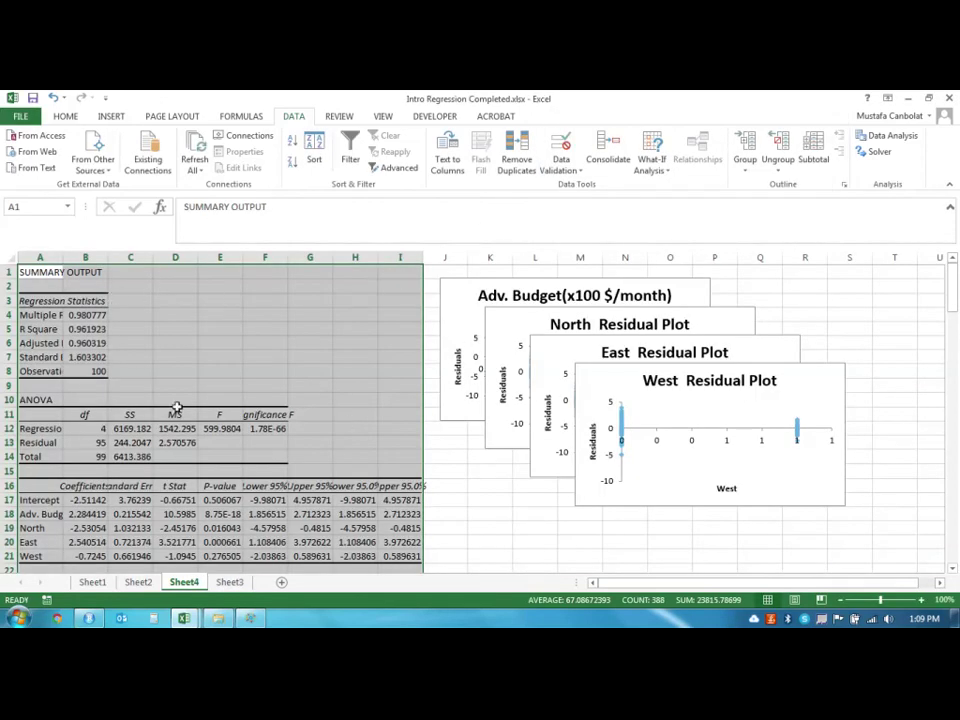
Step: Move the regression output sheet behind Sheet3 and rename it Results
{"action": "left_click_drag", "start_coordinate": [181, 588], "coordinate": [257, 583]}
{"action": "double_click", "coordinate": [230, 582]}
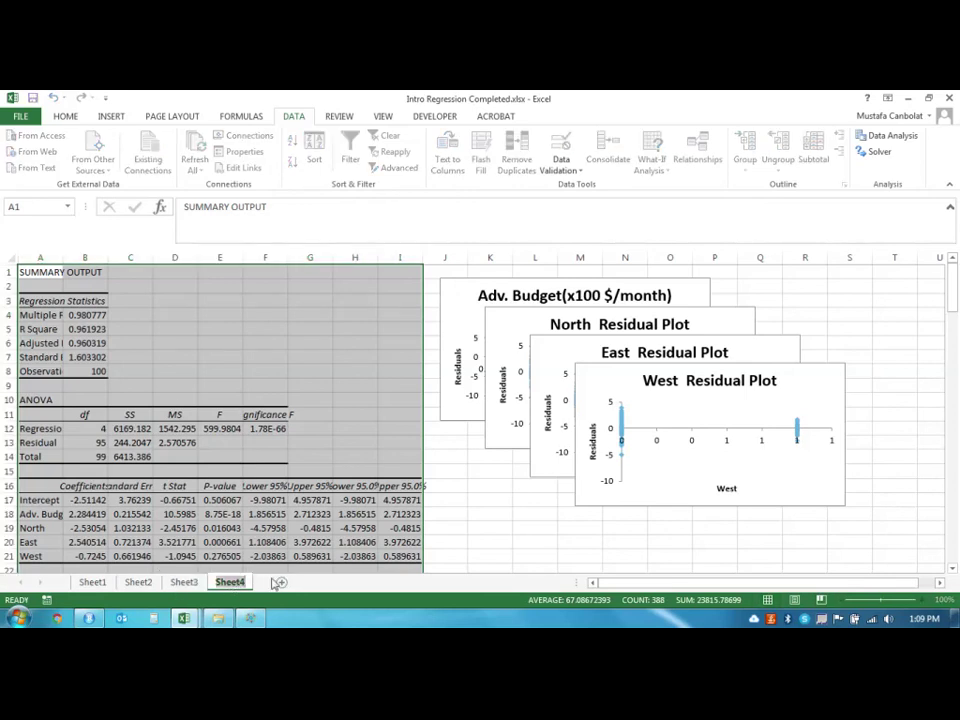
{"action": "type", "text": "Results"}
{"action": "key", "text": "Return"}
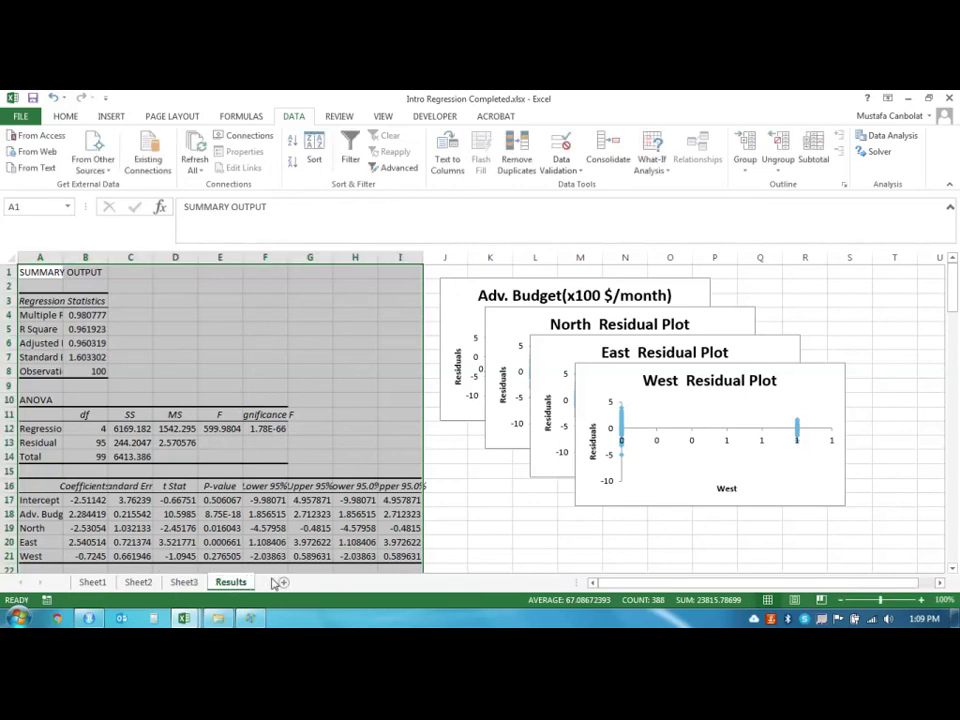
Step: Zoom in on the summary output and autofit column A to its regression statistics labels
{"action": "left_click", "coordinate": [180, 343]}
{"action": "scroll", "coordinate": [165, 335], "scroll_direction": "up", "scroll_amount": 4}
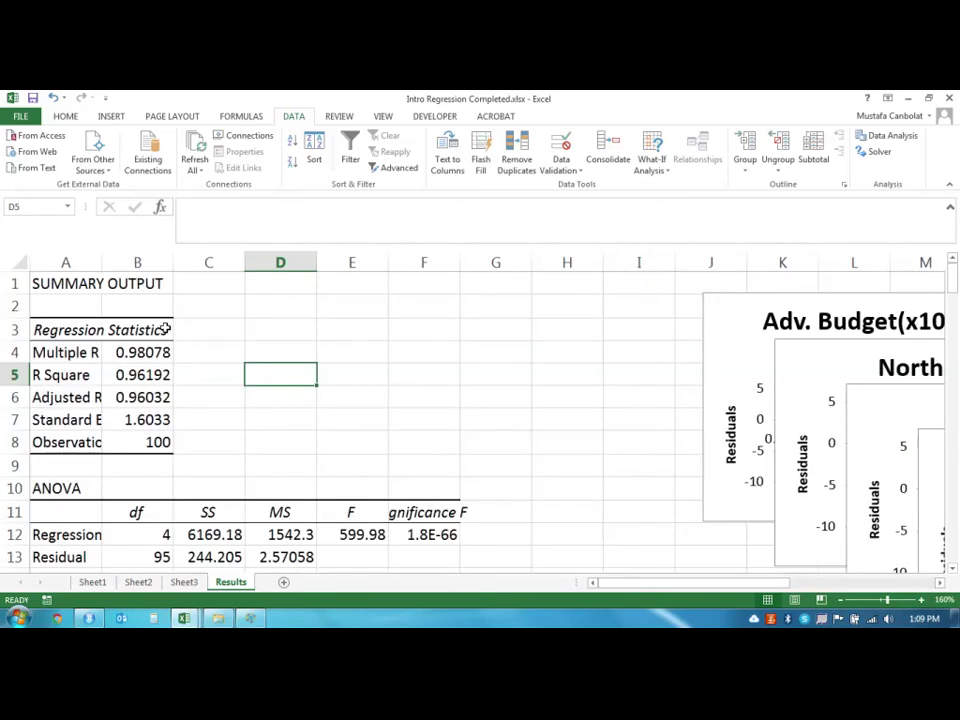
{"action": "double_click", "coordinate": [103, 256]}
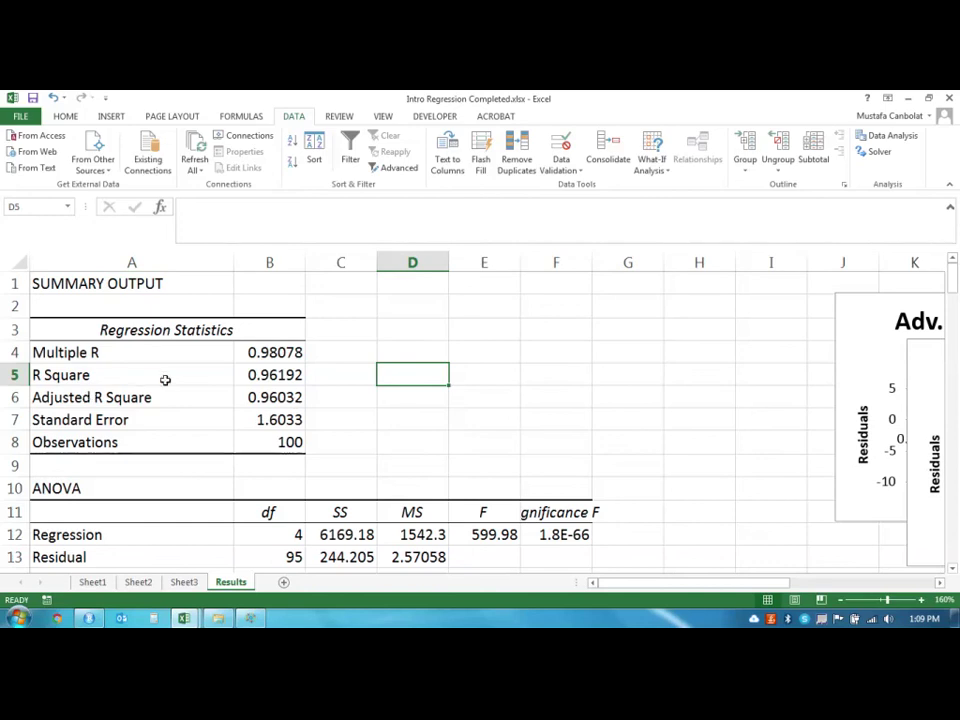
Step: Highlight the Adjusted R Square label and value in the regression statistics with a light green fill
{"action": "left_click_drag", "start_coordinate": [165, 395], "coordinate": [249, 393]}
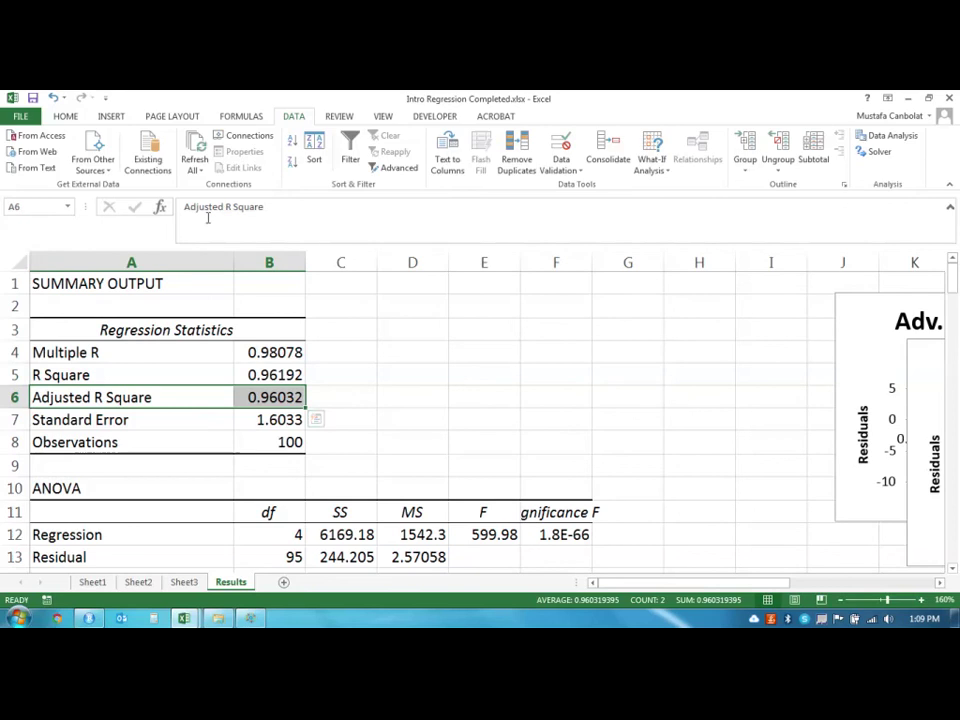
{"action": "left_click", "coordinate": [78, 120]}
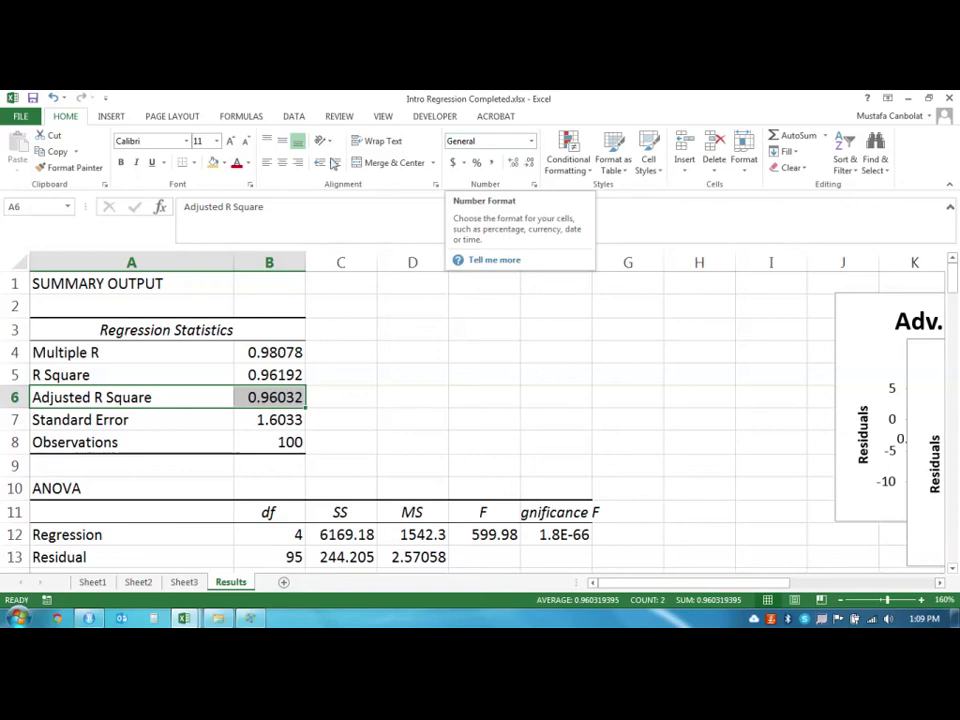
{"action": "left_click", "coordinate": [224, 163]}
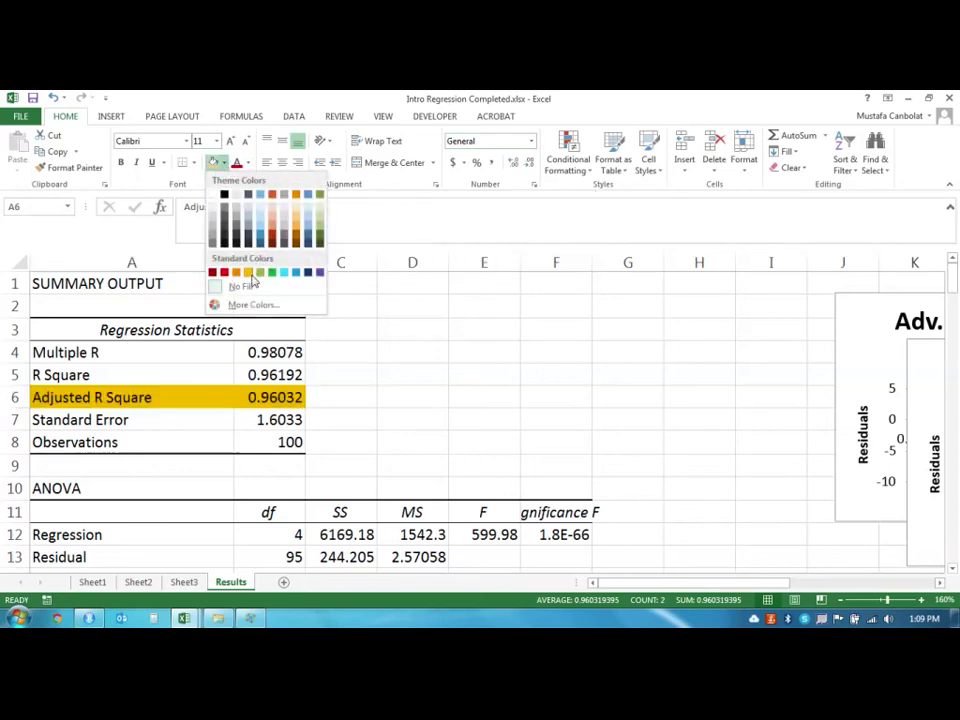
{"action": "left_click", "coordinate": [261, 277]}
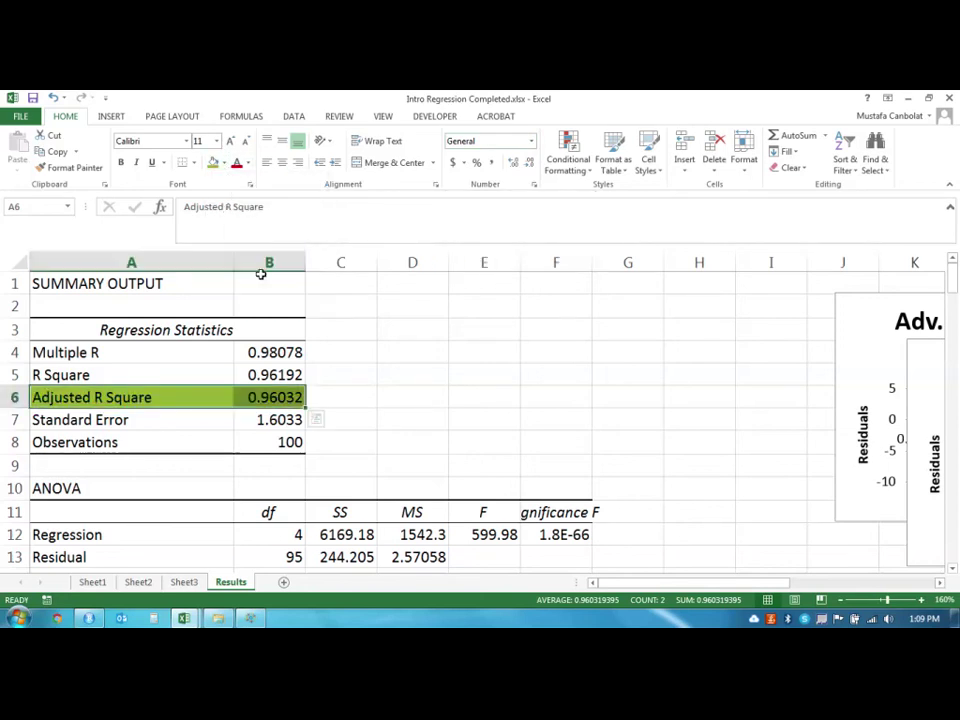
{"action": "left_click", "coordinate": [413, 409]}
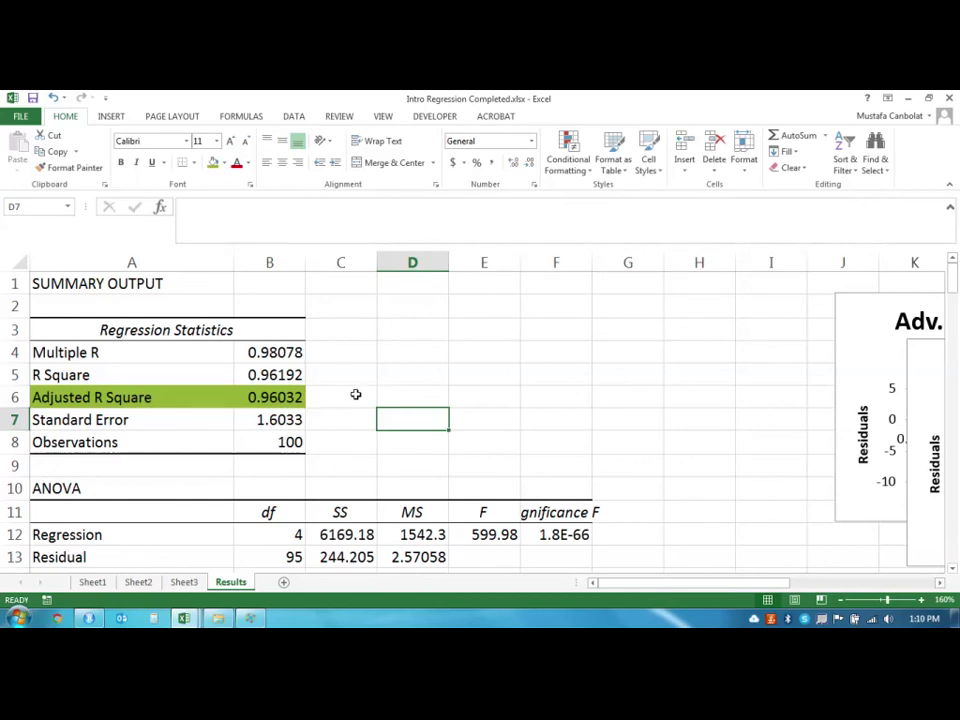
Step: Autofit column F and format the ANOVA table's Significance F value as Number with seven decimal places
{"action": "left_click", "coordinate": [279, 397]}
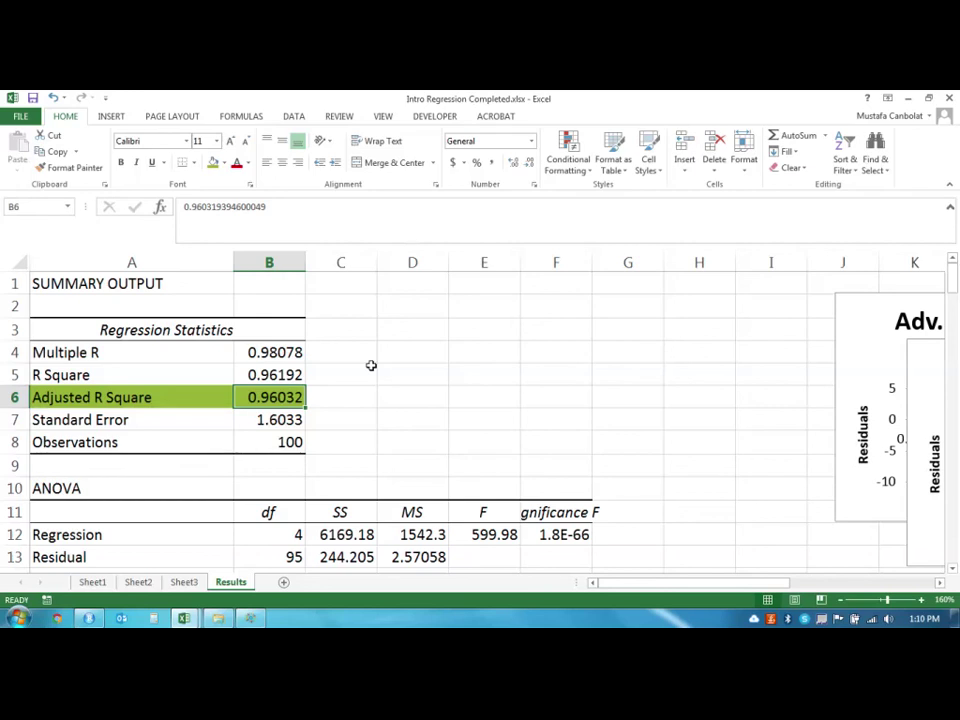
{"action": "double_click", "coordinate": [595, 261]}
{"action": "scroll", "coordinate": [171, 474], "scroll_direction": "down", "scroll_amount": 2}
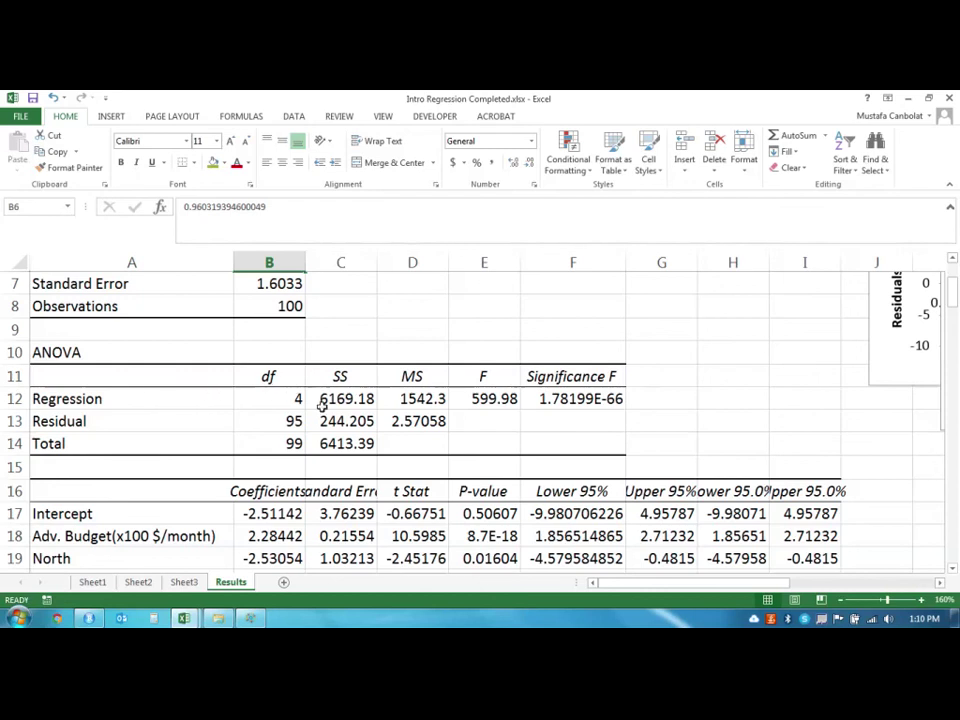
{"action": "left_click", "coordinate": [566, 400]}
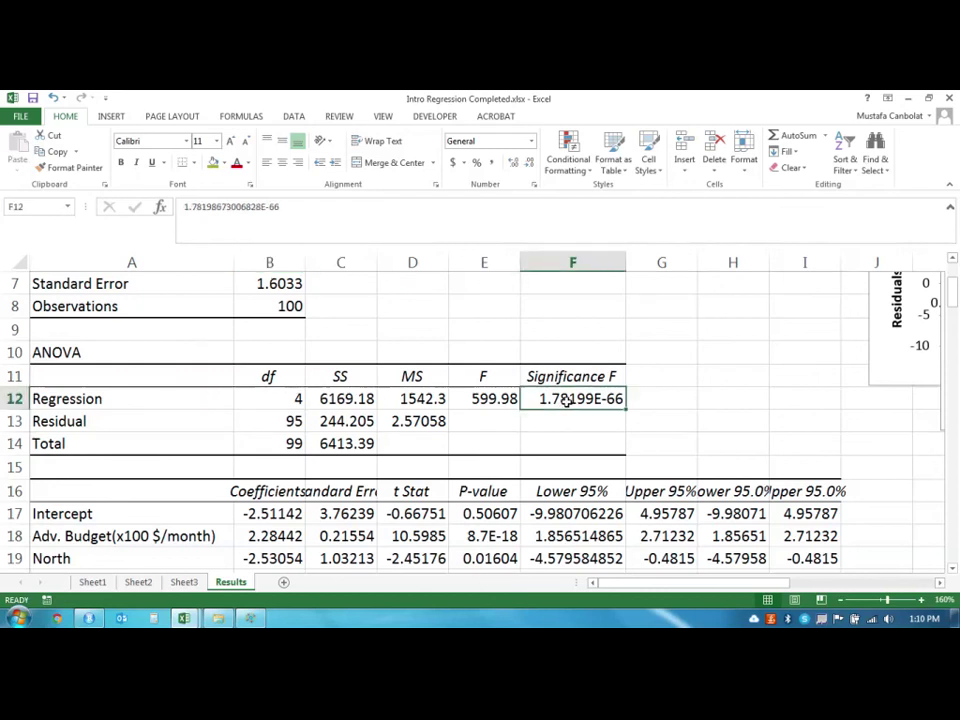
{"action": "left_click", "coordinate": [531, 141]}
{"action": "left_click", "coordinate": [521, 196]}
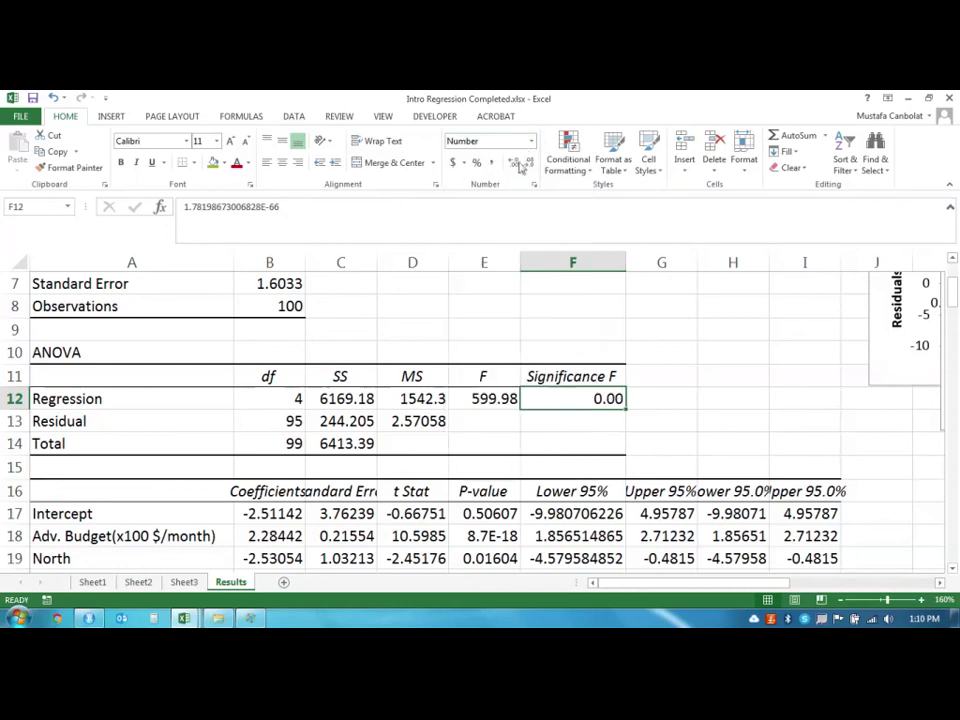
{"action": "left_click", "coordinate": [512, 164]}
{"action": "left_click", "coordinate": [512, 164]}
{"action": "left_click", "coordinate": [512, 164]}
{"action": "left_click", "coordinate": [512, 164]}
{"action": "left_click", "coordinate": [512, 164]}
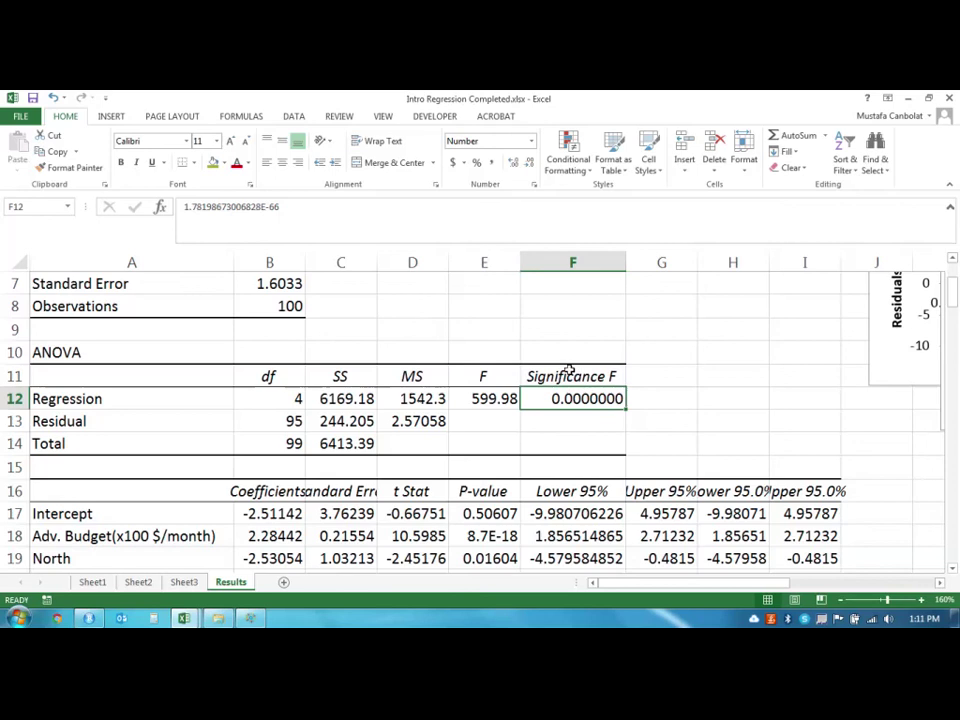
Step: Examine the Significance F value in the ANOVA table together with the Adjusted R Square in the regression statistics
{"action": "left_click", "coordinate": [591, 421]}
{"action": "left_click", "coordinate": [591, 375]}
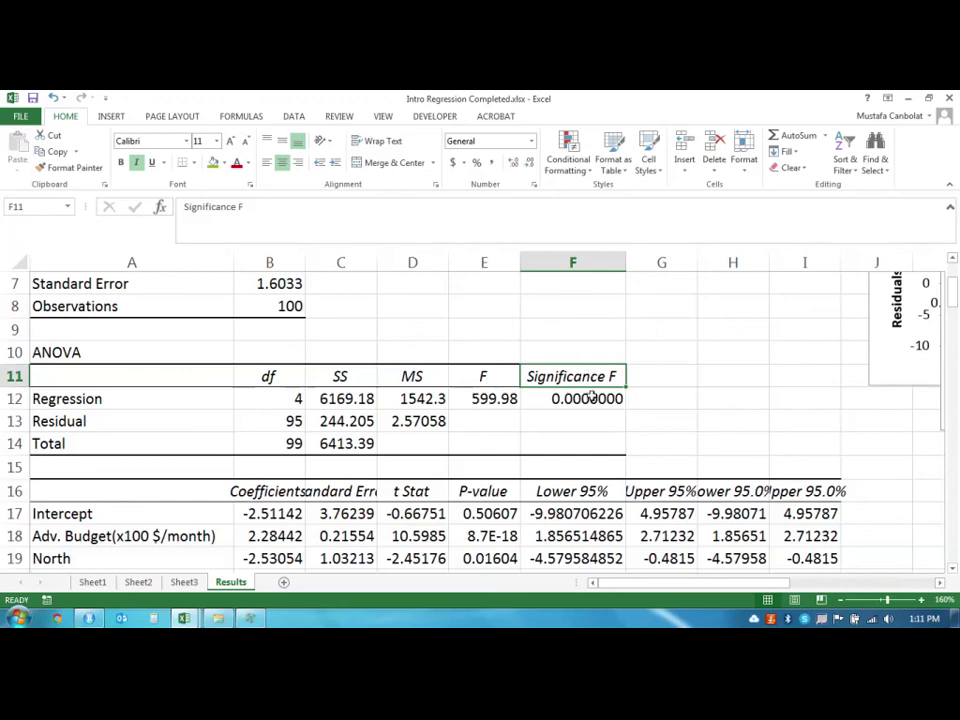
{"action": "left_click", "coordinate": [591, 398]}
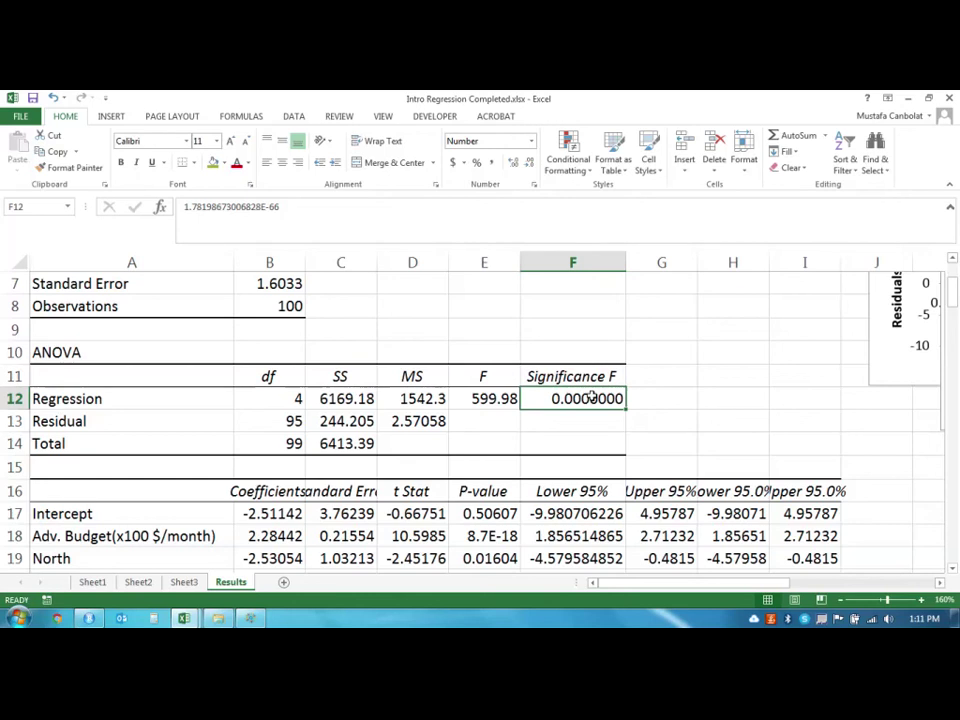
{"action": "scroll", "coordinate": [590, 398], "scroll_direction": "down", "scroll_amount": 1}
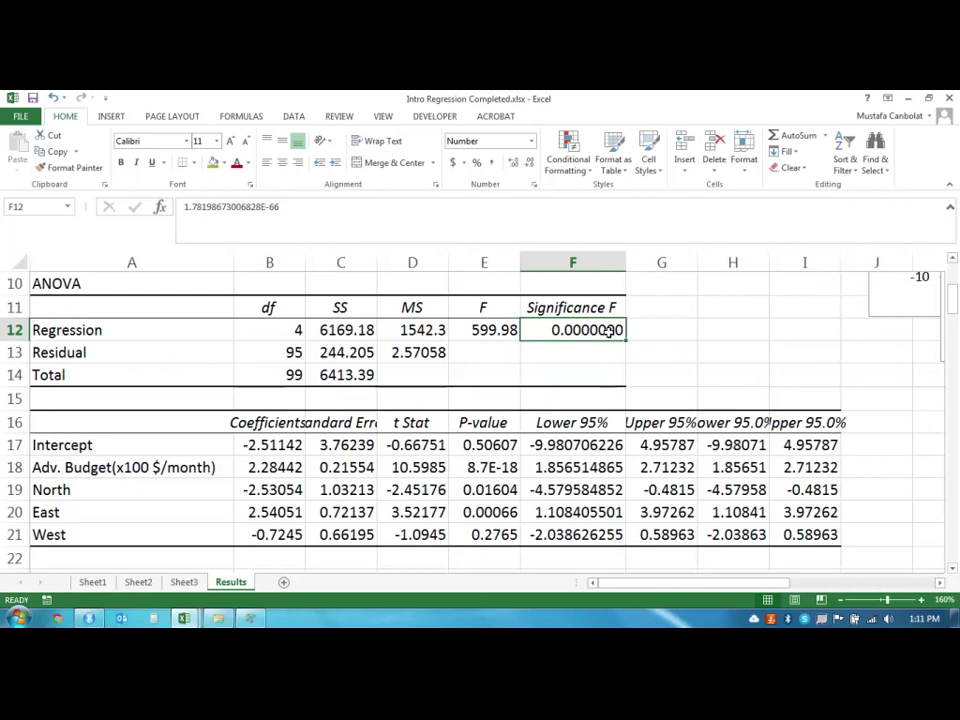
{"action": "scroll", "coordinate": [608, 332], "scroll_direction": "up", "scroll_amount": 3}
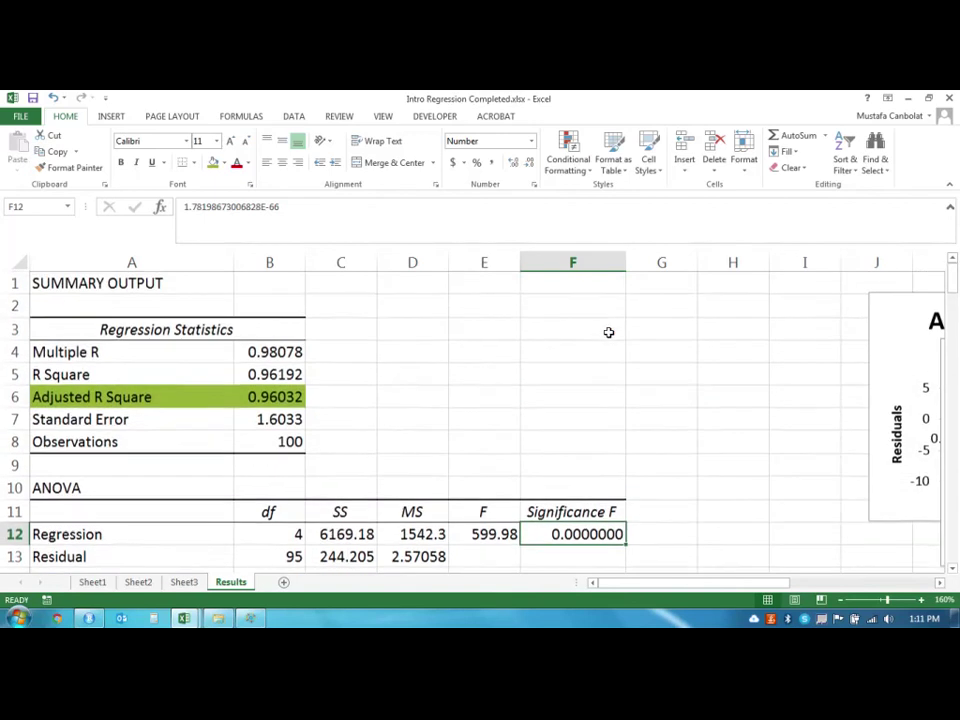
{"action": "scroll", "coordinate": [608, 332], "scroll_direction": "down", "scroll_amount": 1}
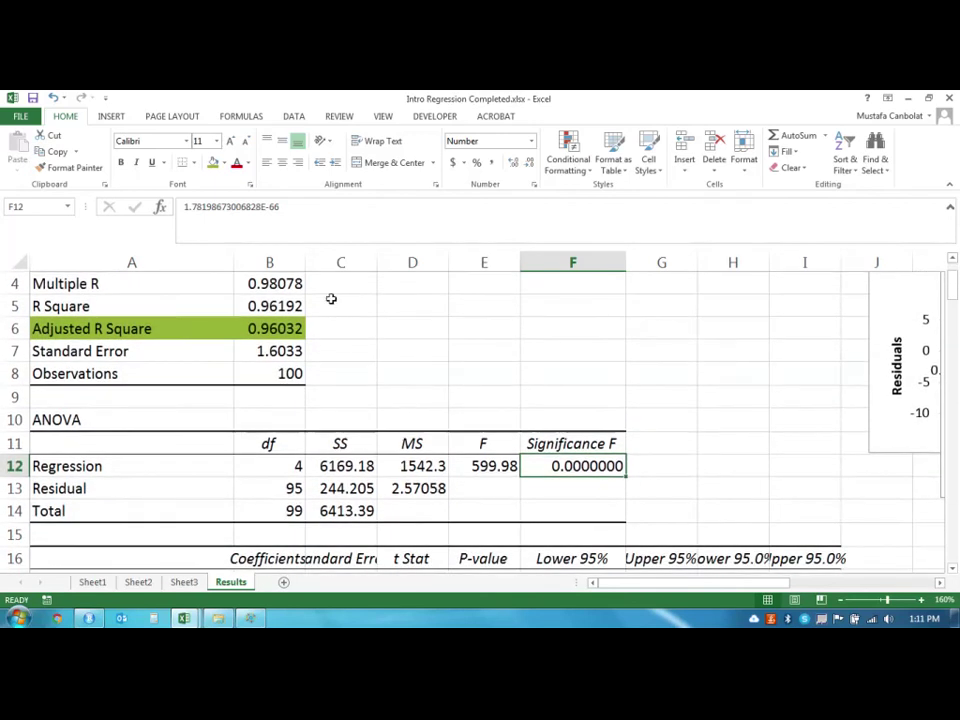
{"action": "left_click", "coordinate": [292, 328]}
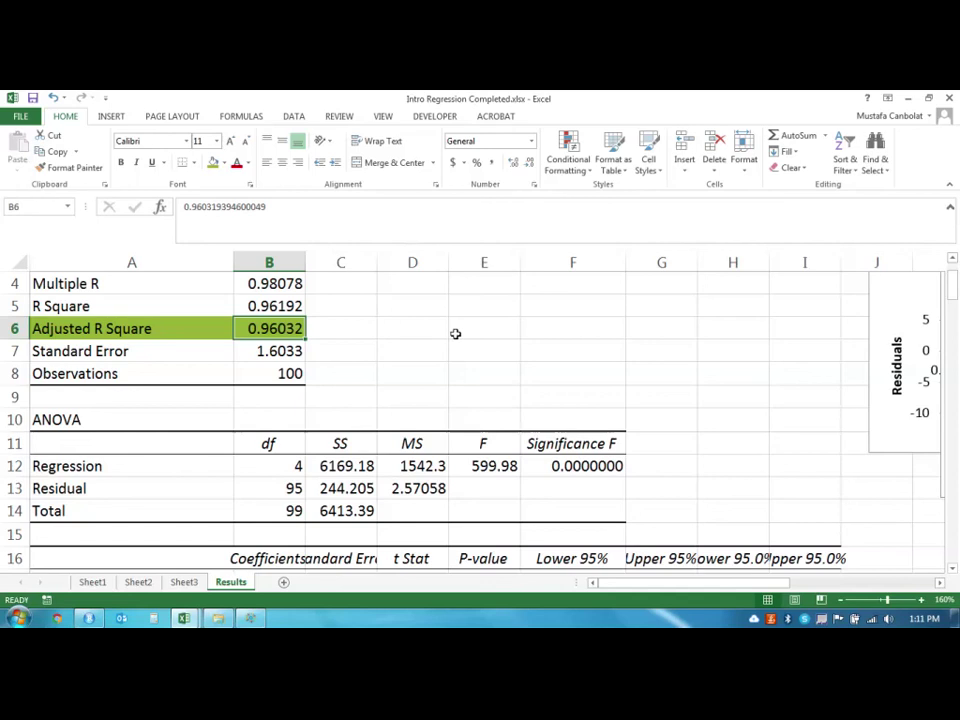
{"action": "scroll", "coordinate": [455, 333], "scroll_direction": "down", "scroll_amount": 2}
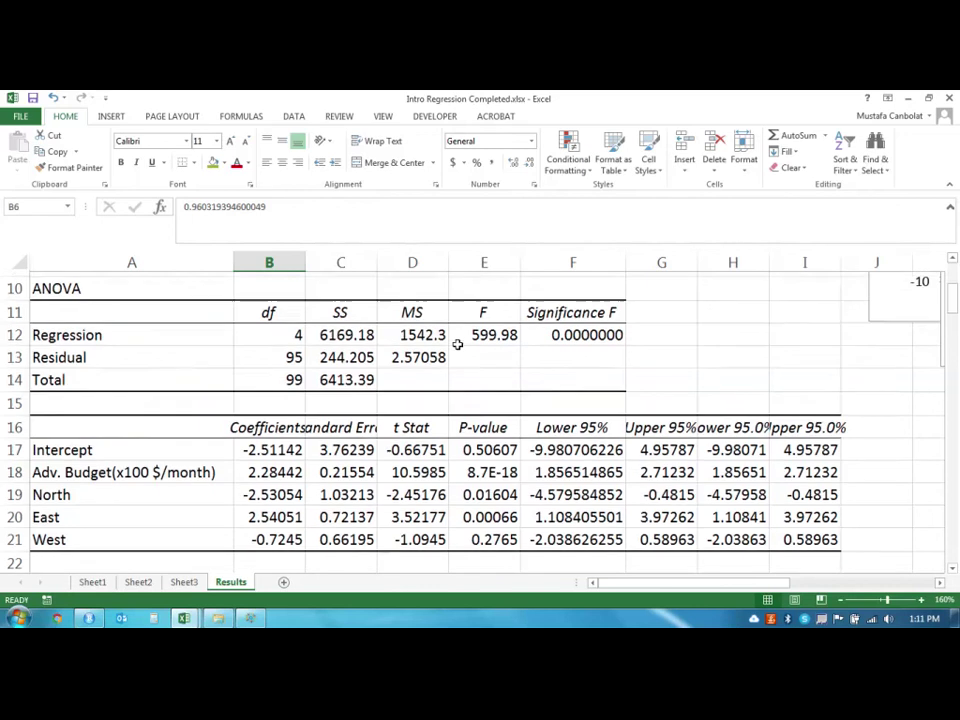
{"action": "scroll", "coordinate": [455, 333], "scroll_direction": "up", "scroll_amount": 2}
Step: Highlight the Adv. Budget P-value in the coefficients table with the light green fill
{"action": "scroll", "coordinate": [457, 344], "scroll_direction": "down", "scroll_amount": 2}
{"action": "scroll", "coordinate": [457, 347], "scroll_direction": "down", "scroll_amount": 2}
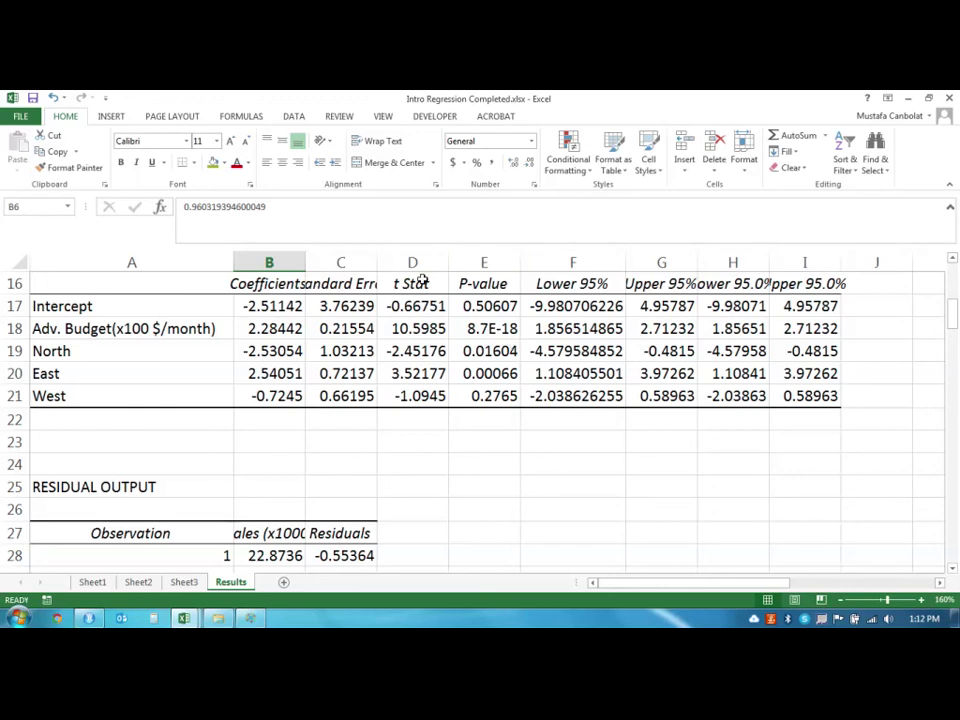
{"action": "left_click", "coordinate": [499, 331]}
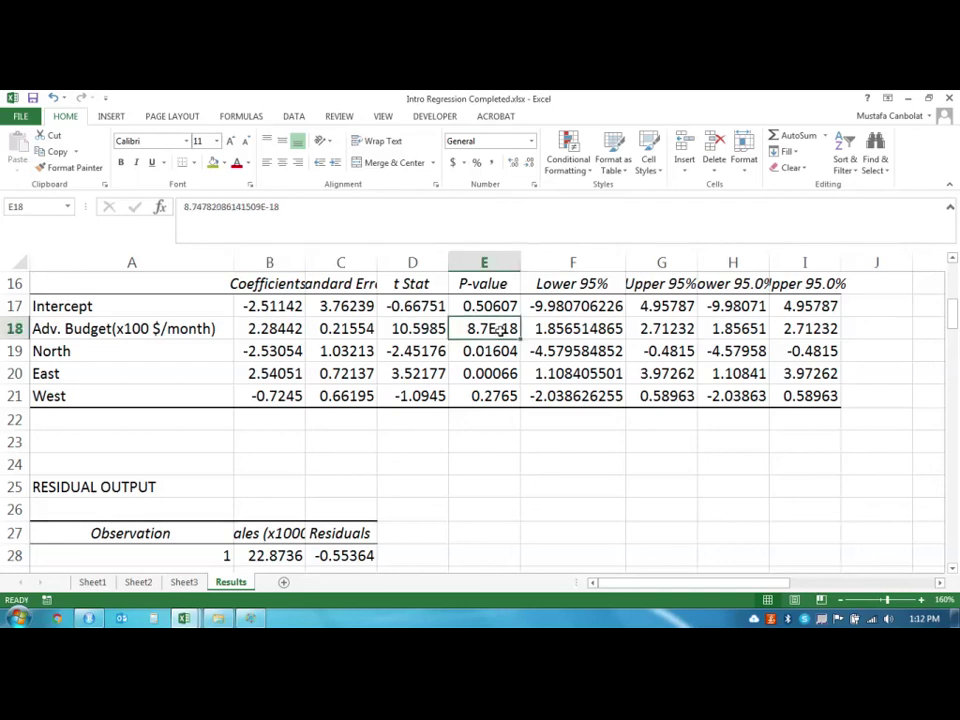
{"action": "left_click", "coordinate": [213, 164]}
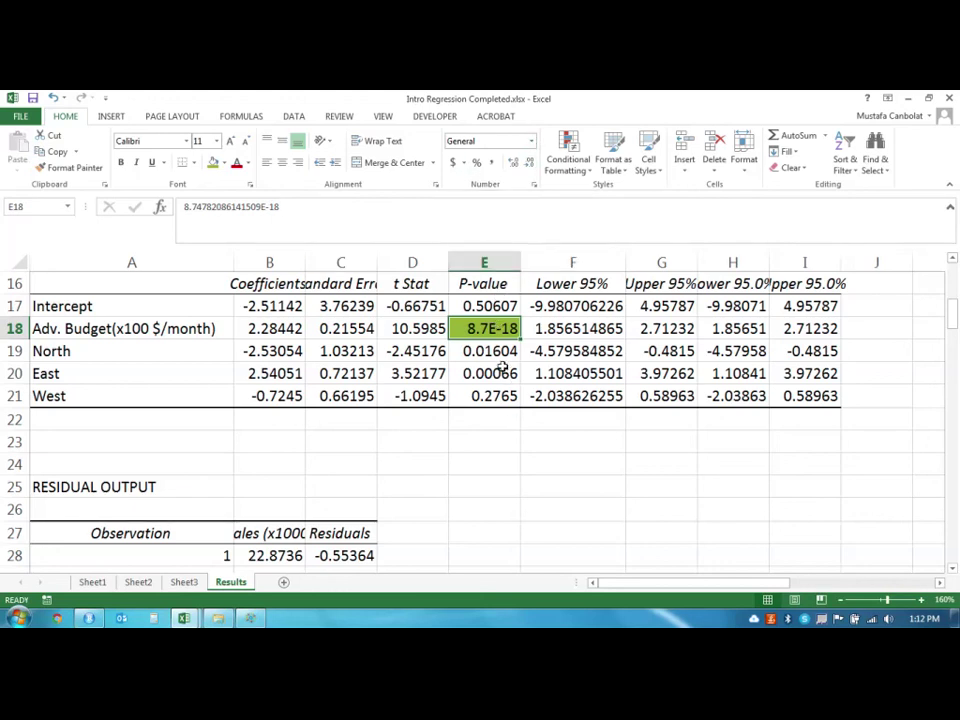
Step: Examine the Adv. Budget row's P-value and its Lower 95% and Upper 95% confidence limits
{"action": "left_click", "coordinate": [490, 352]}
{"action": "left_click", "coordinate": [498, 331]}
{"action": "left_click_drag", "start_coordinate": [568, 328], "coordinate": [624, 330]}
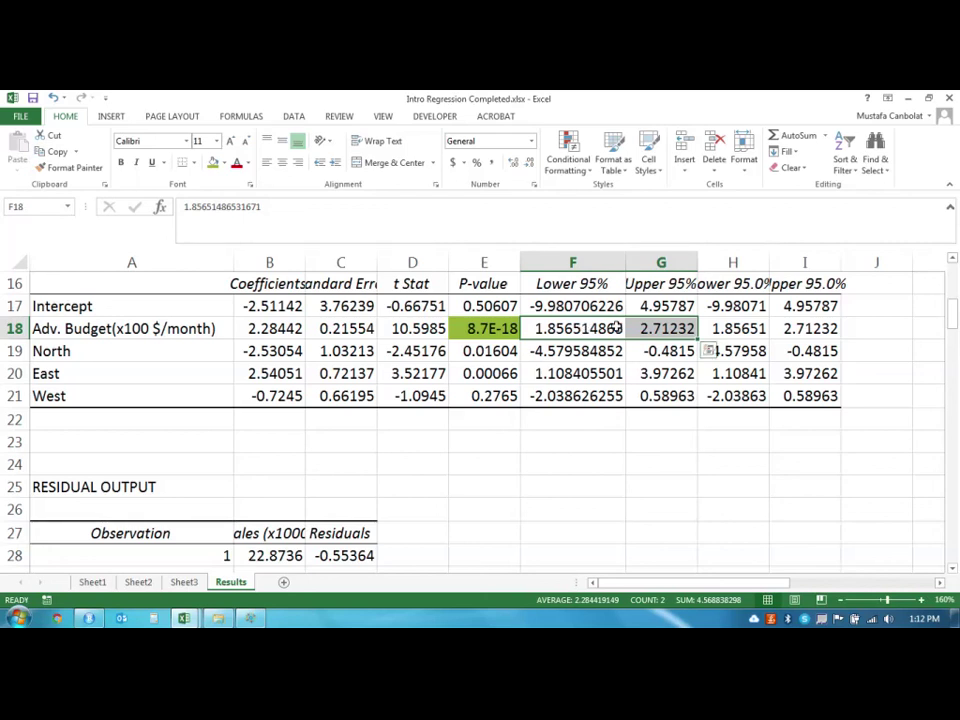
{"action": "left_click_drag", "start_coordinate": [572, 328], "coordinate": [675, 327]}
{"action": "scroll", "coordinate": [258, 356], "scroll_direction": "up", "scroll_amount": 1}
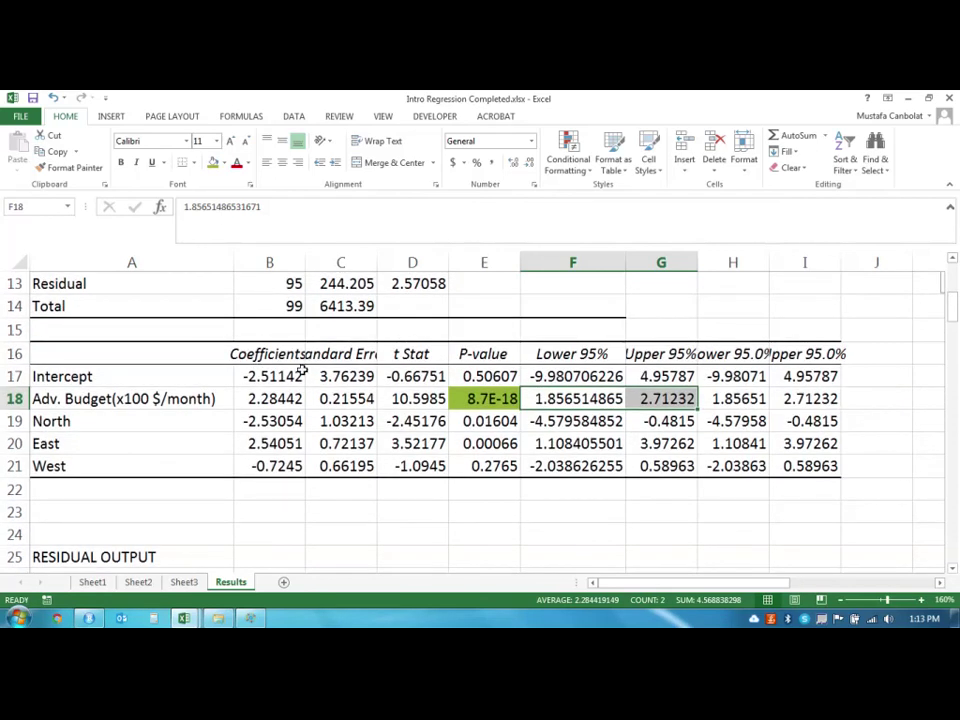
{"action": "left_click", "coordinate": [481, 399]}
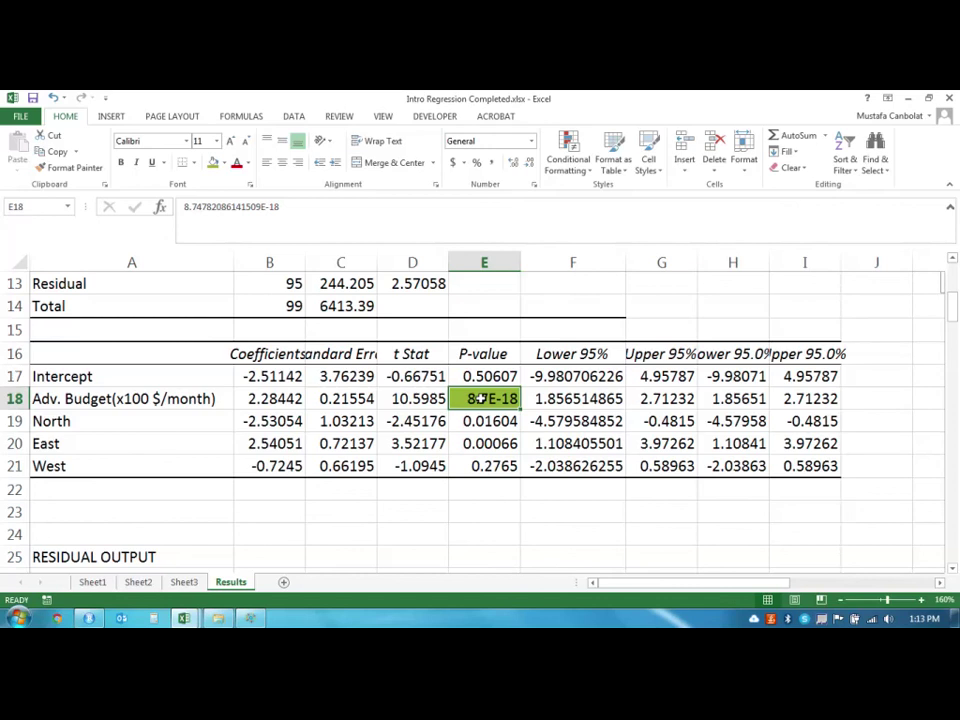
{"action": "scroll", "coordinate": [481, 399], "scroll_direction": "down", "scroll_amount": 1}
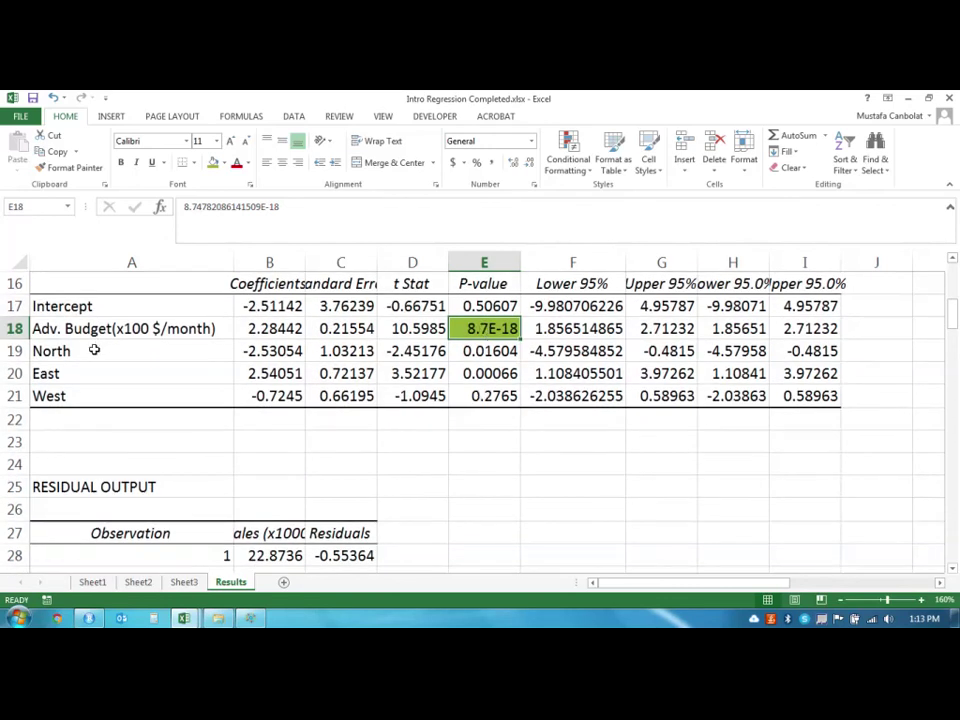
Step: Compare the P-values and coefficients of the North, East and West district dummies
{"action": "left_click", "coordinate": [60, 351]}
{"action": "left_click", "coordinate": [495, 349]}
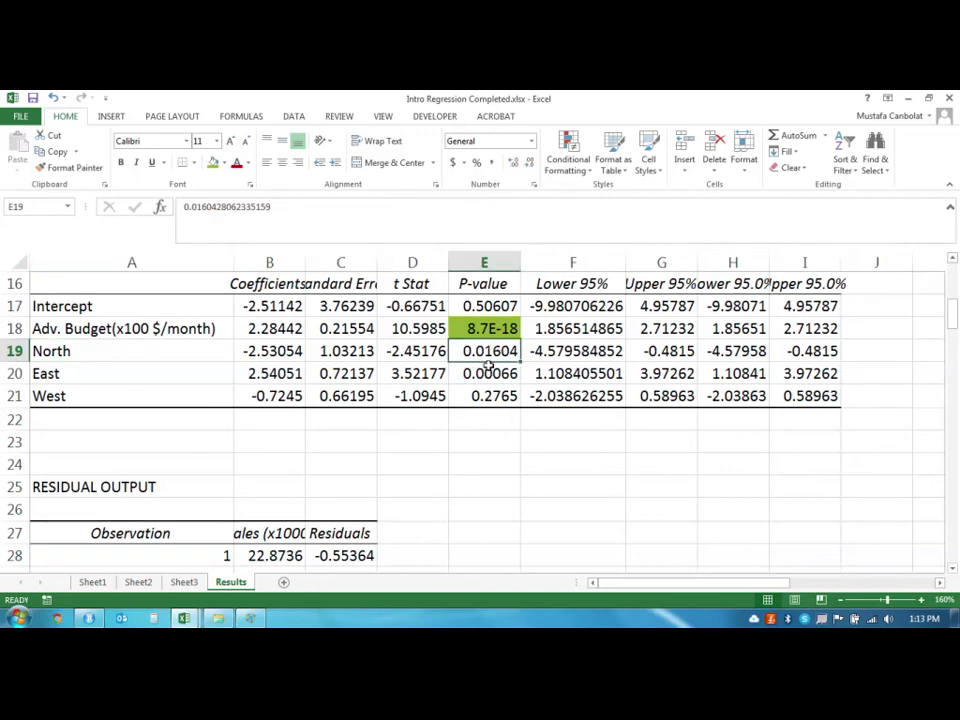
{"action": "left_click", "coordinate": [491, 373]}
{"action": "left_click", "coordinate": [495, 396]}
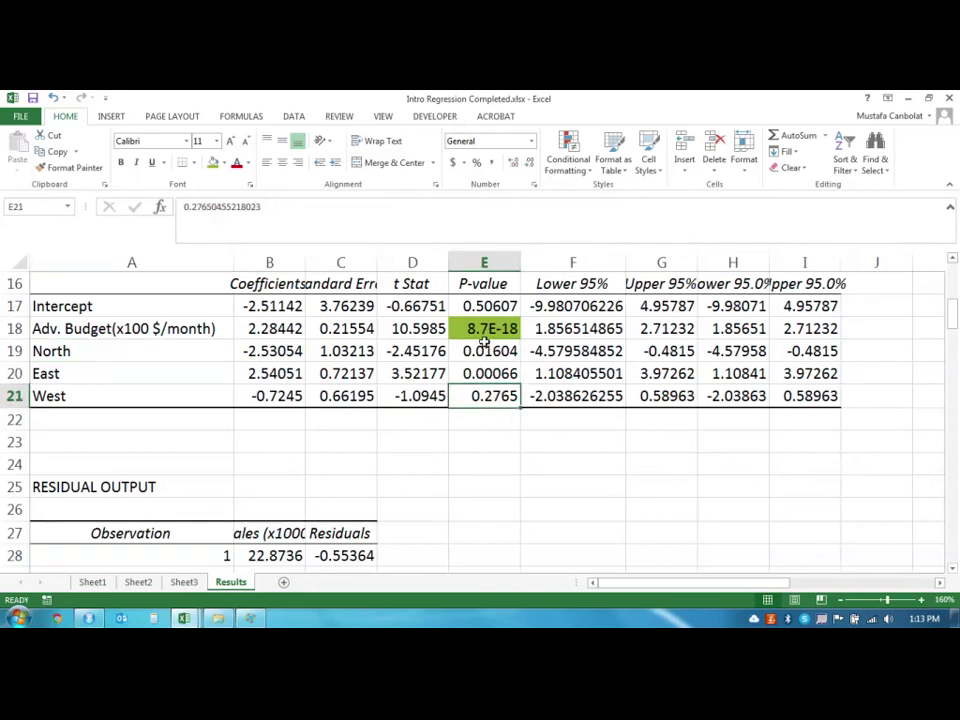
{"action": "left_click_drag", "start_coordinate": [491, 350], "coordinate": [497, 397]}
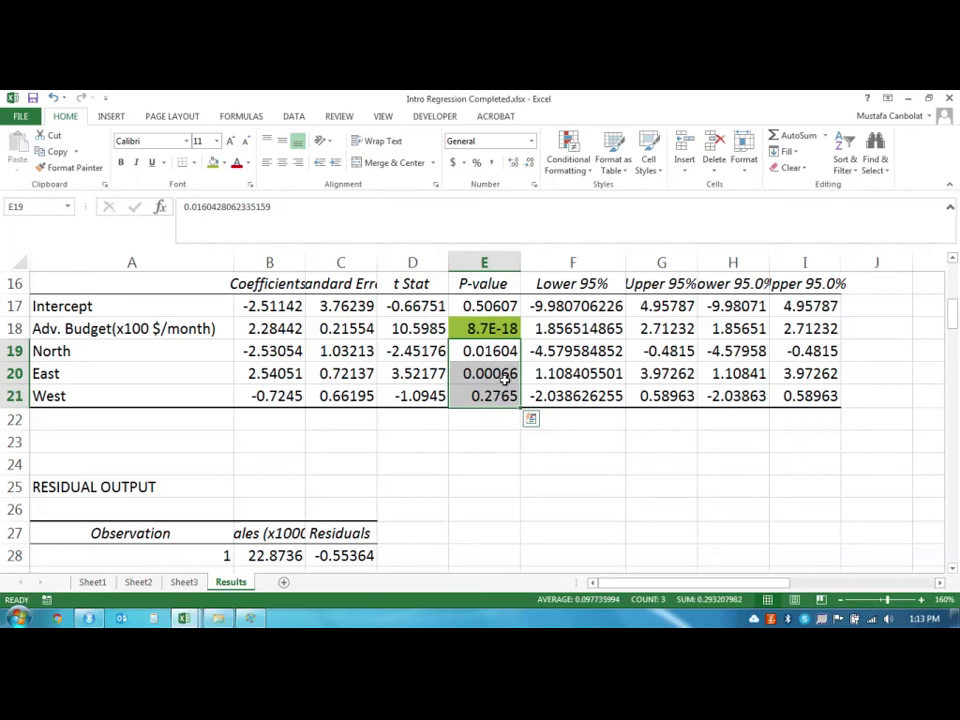
{"action": "left_click_drag", "start_coordinate": [497, 350], "coordinate": [497, 397]}
{"action": "left_click_drag", "start_coordinate": [268, 350], "coordinate": [268, 396]}
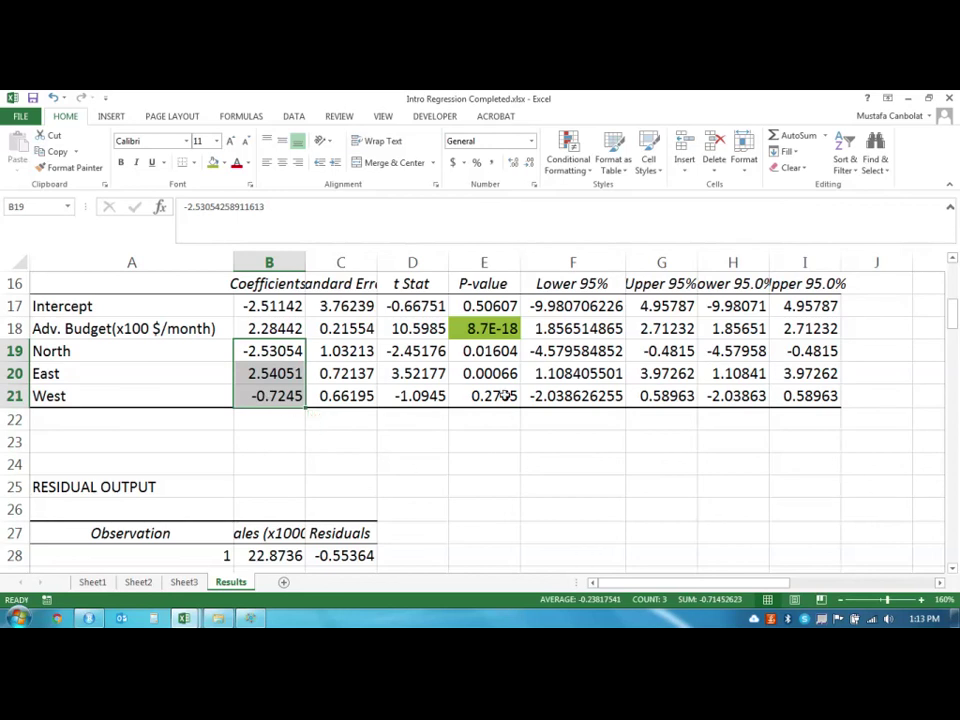
{"action": "left_click_drag", "start_coordinate": [480, 350], "coordinate": [489, 370]}
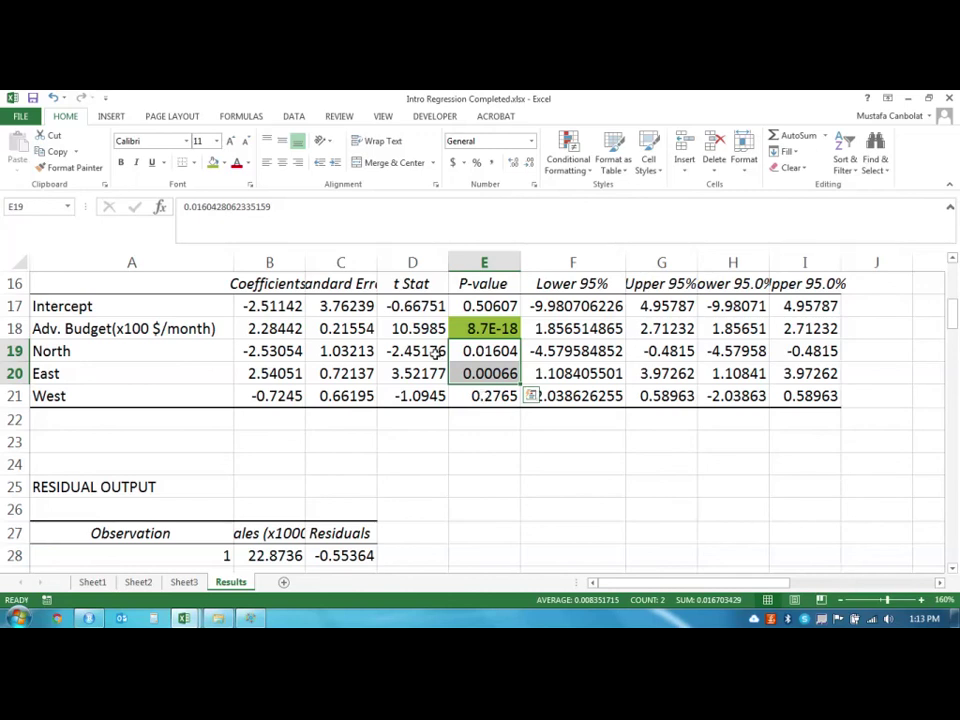
{"action": "left_click", "coordinate": [449, 428]}
{"action": "key", "text": "alt"}
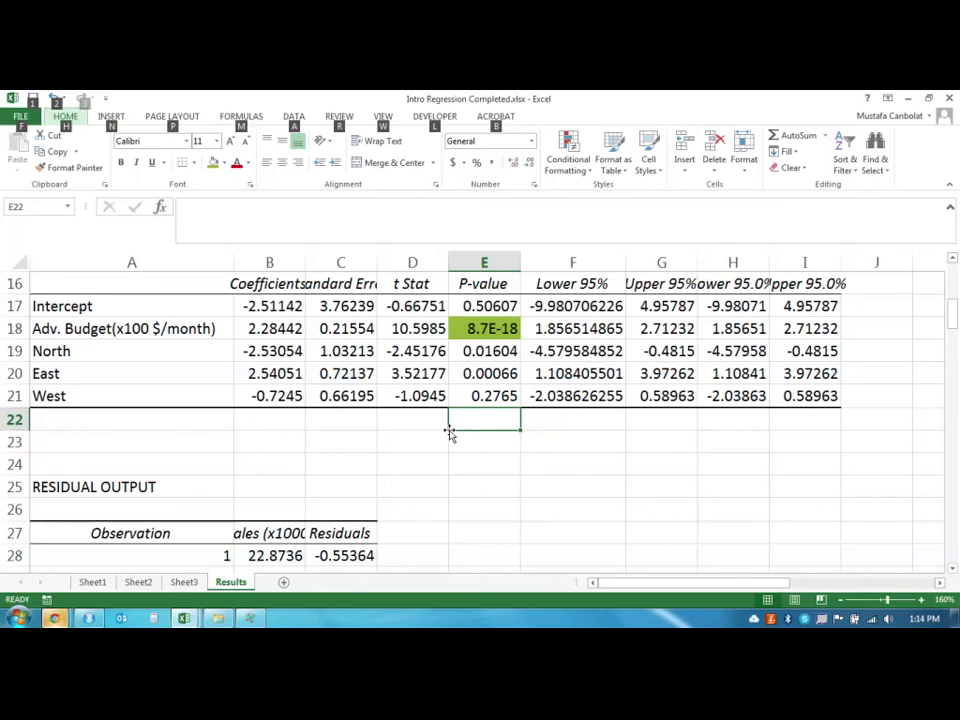
{"action": "left_click", "coordinate": [251, 618]}
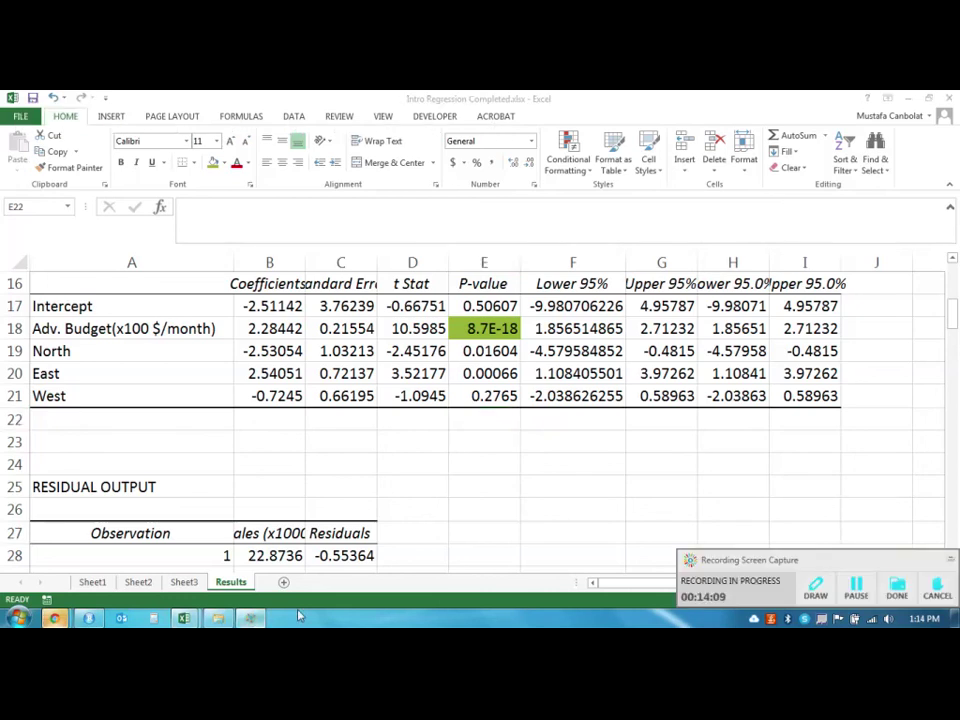